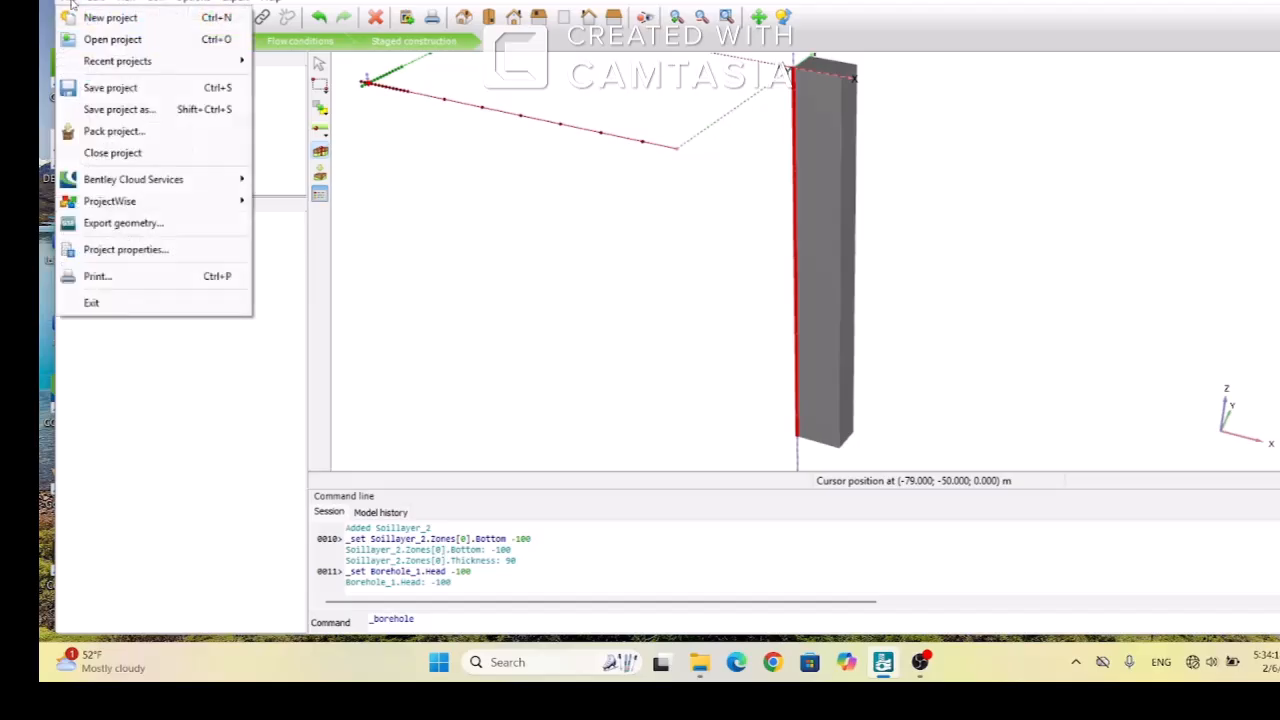
- Start a new project without saving the current one and display its model settings
left_click(92, 18)
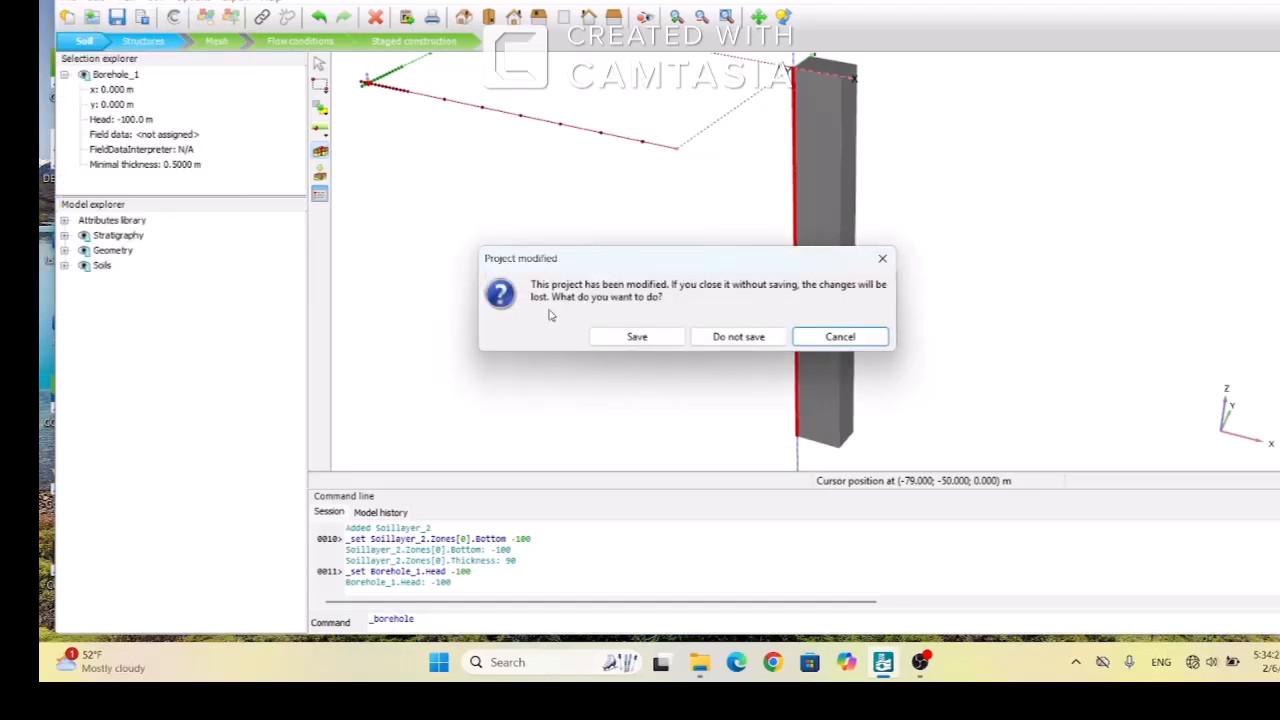
left_click(722, 337)
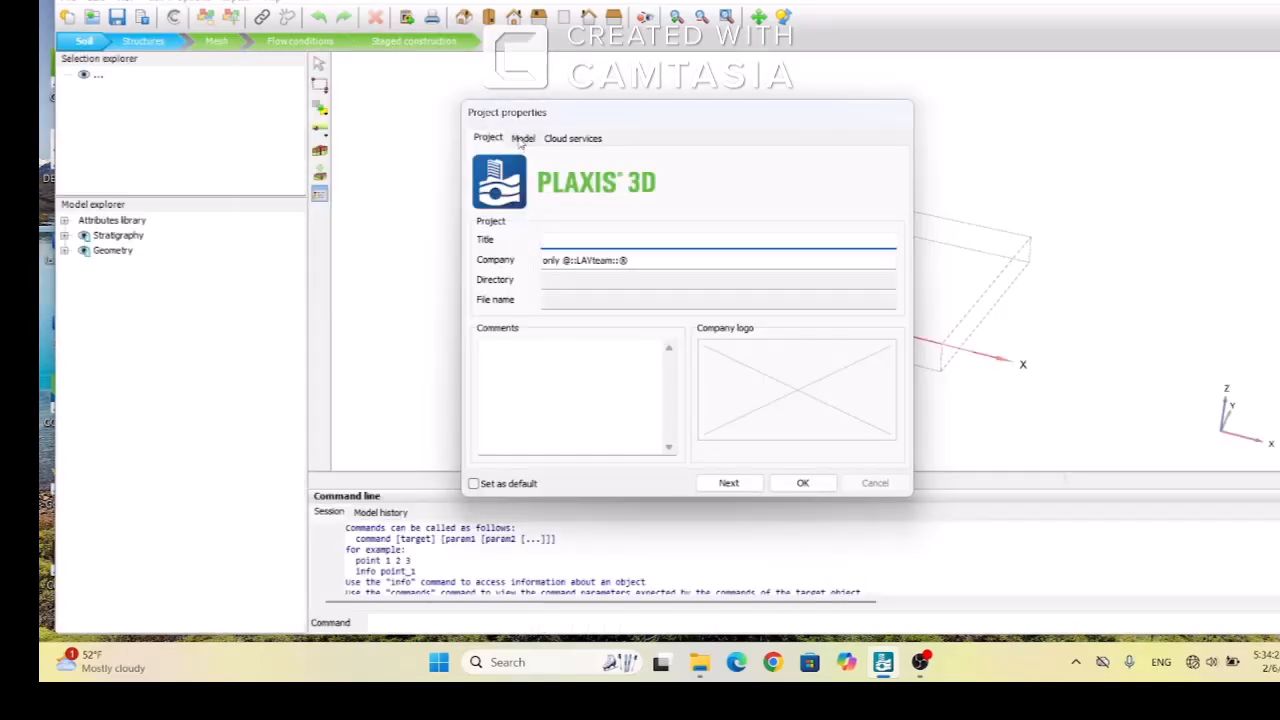
left_click(522, 139)
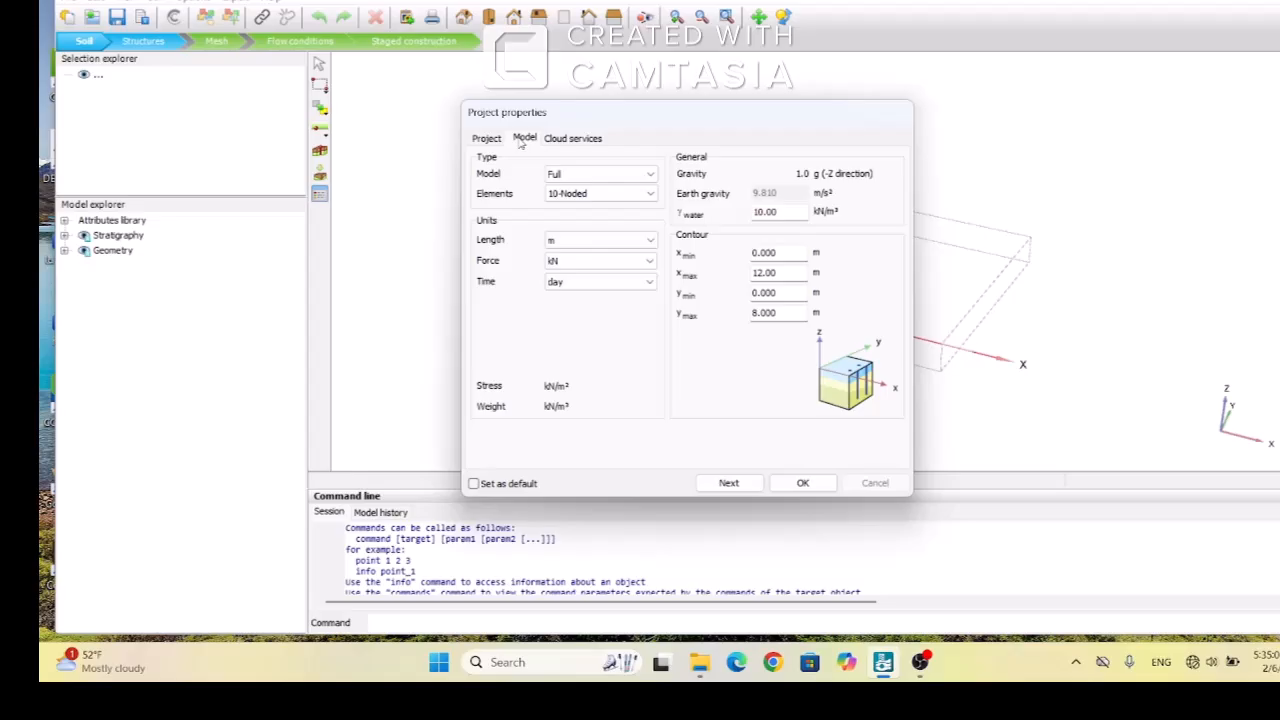
- Set the soil contour to x from -140 to 140 m and y from -70 to 70 m, and accept the project properties
double_click(783, 253)
type("-140")
double_click(785, 272)
type("140")
double_click(790, 292)
type("-70")
left_click(783, 313)
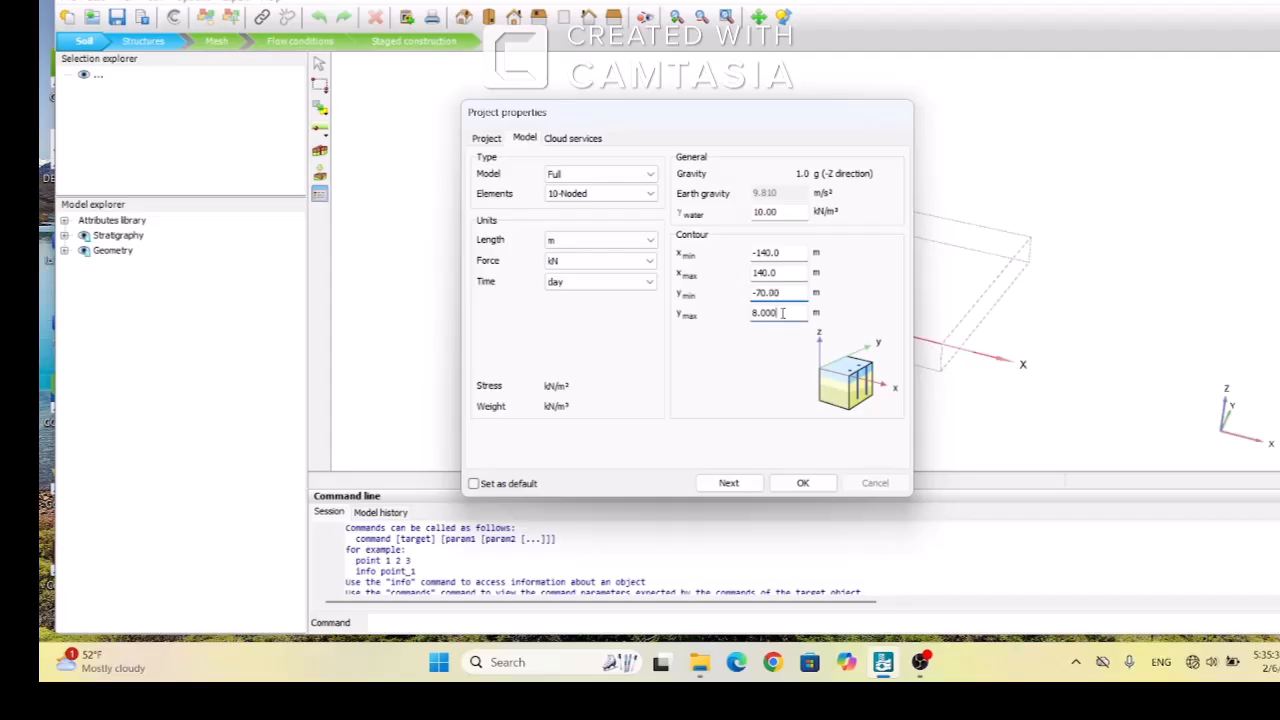
type("70")
left_click(804, 484)
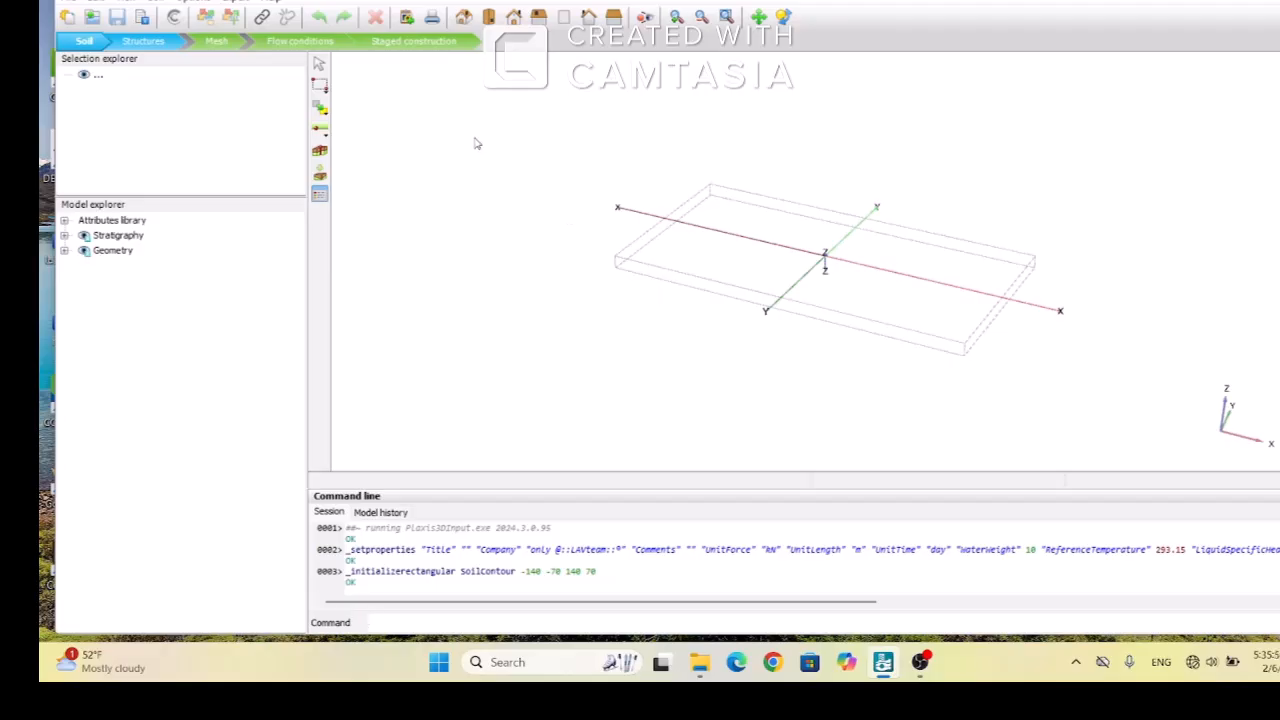
- Create a borehole inside the soil contour and set its x and y coordinates to 0
left_click(319, 151)
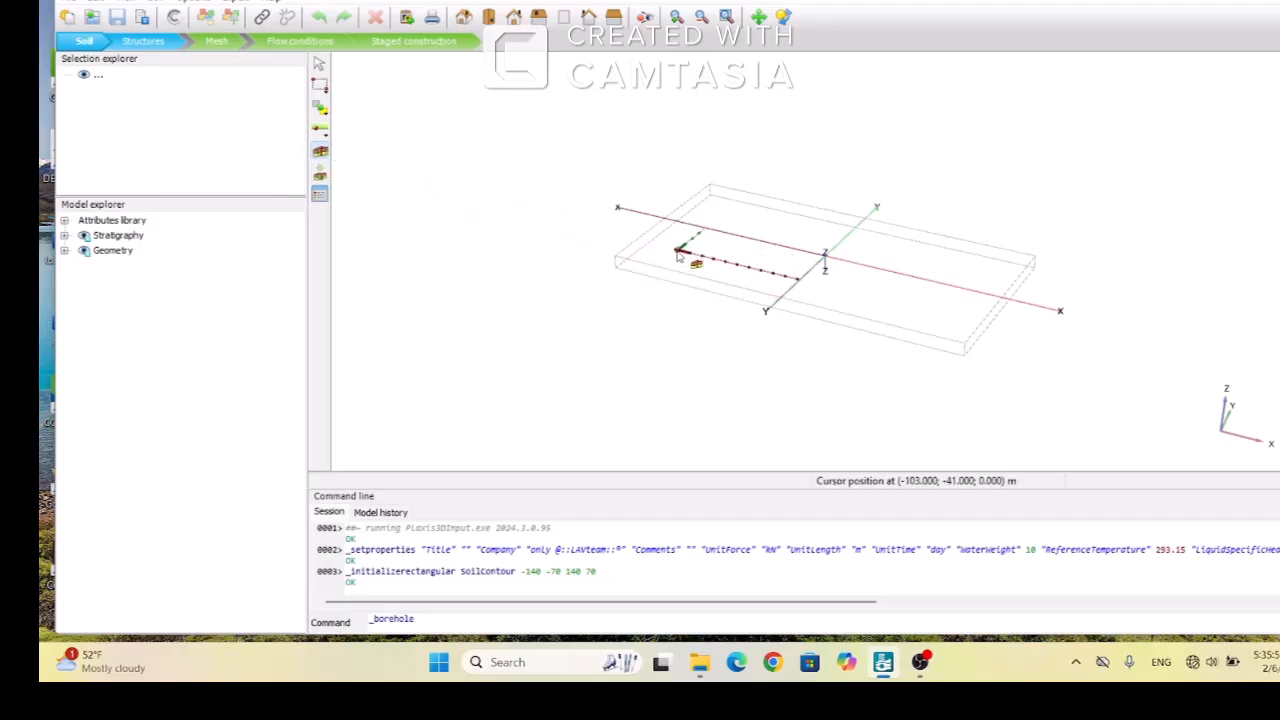
left_click(677, 256)
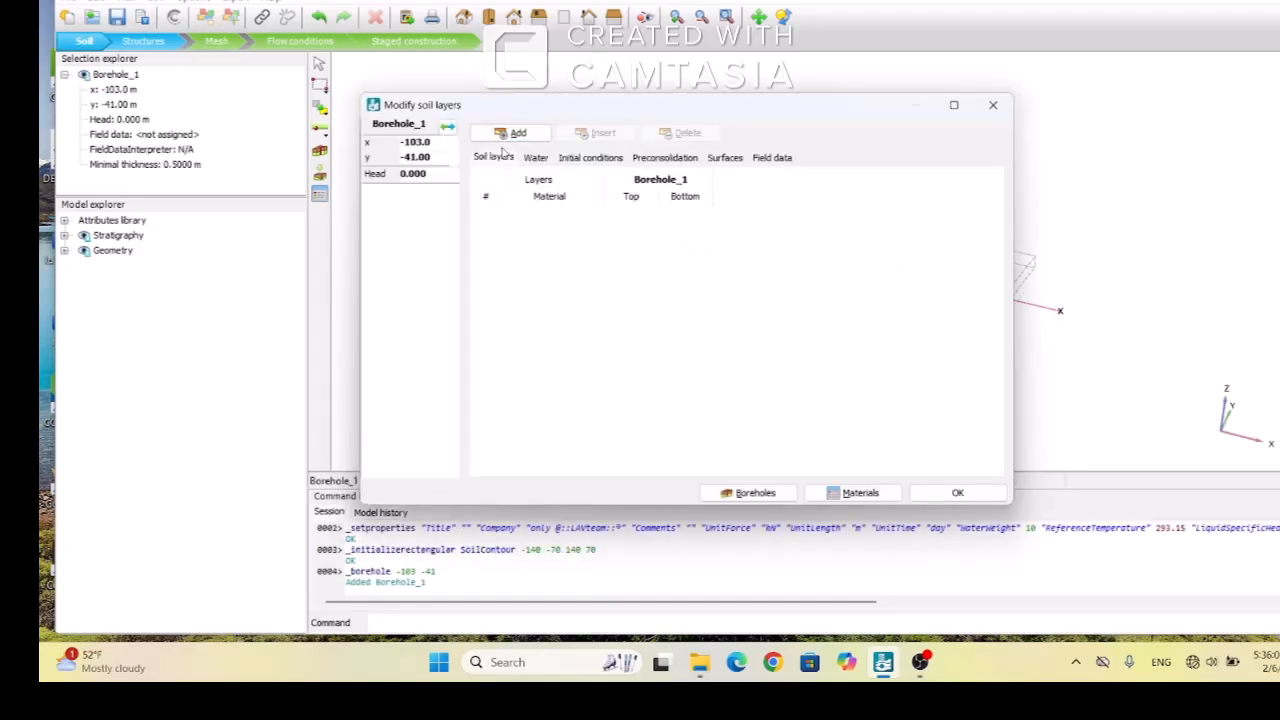
double_click(435, 141)
key("BackSpace")
key("BackSpace")
type("0")
left_click(445, 157)
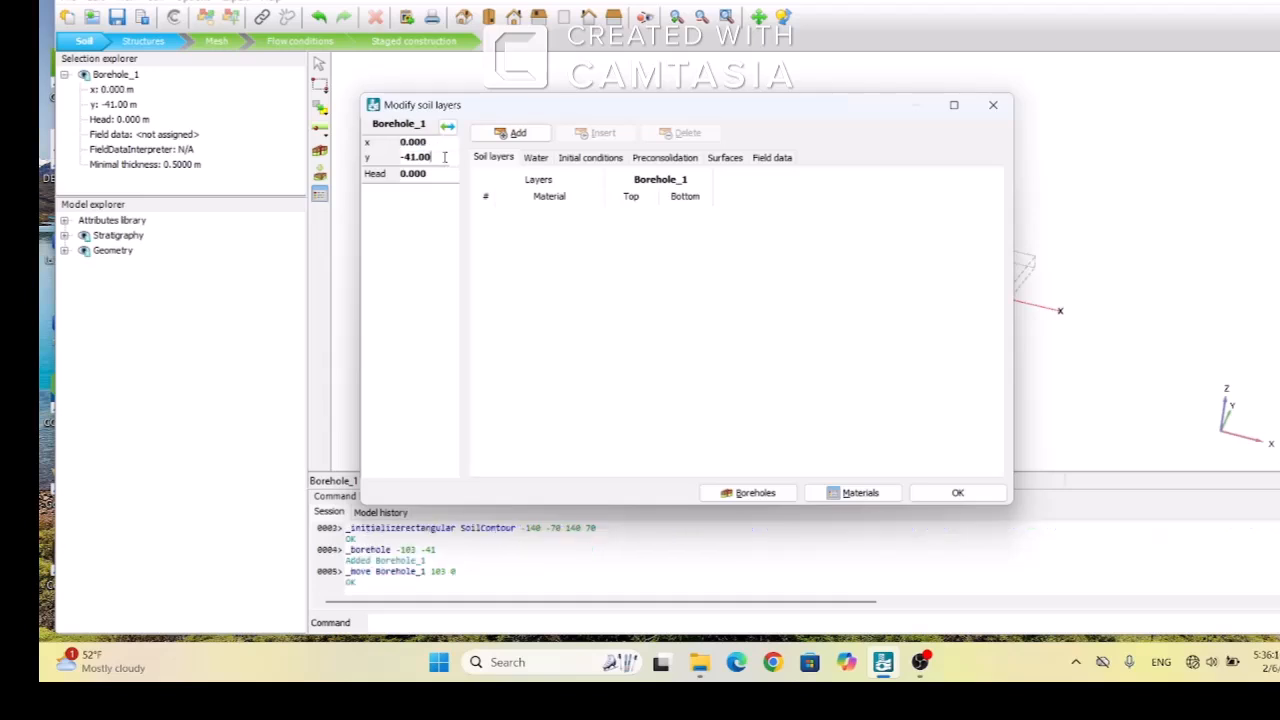
key("BackSpace")
key("BackSpace")
key("BackSpace")
key("BackSpace")
key("BackSpace")
key("BackSpace")
key("BackSpace")
type("0")
- Add two soil layers to the borehole, with their bottoms at -10 m and -100 m
left_click(519, 134)
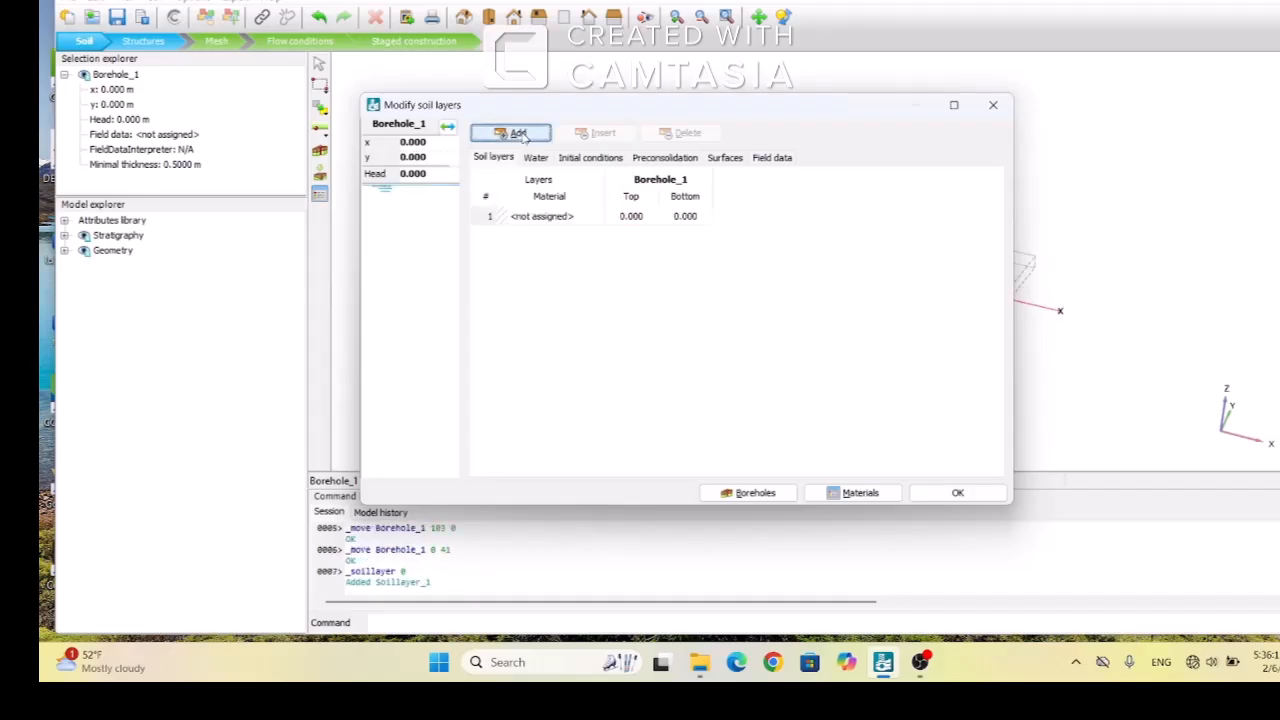
left_click(690, 217)
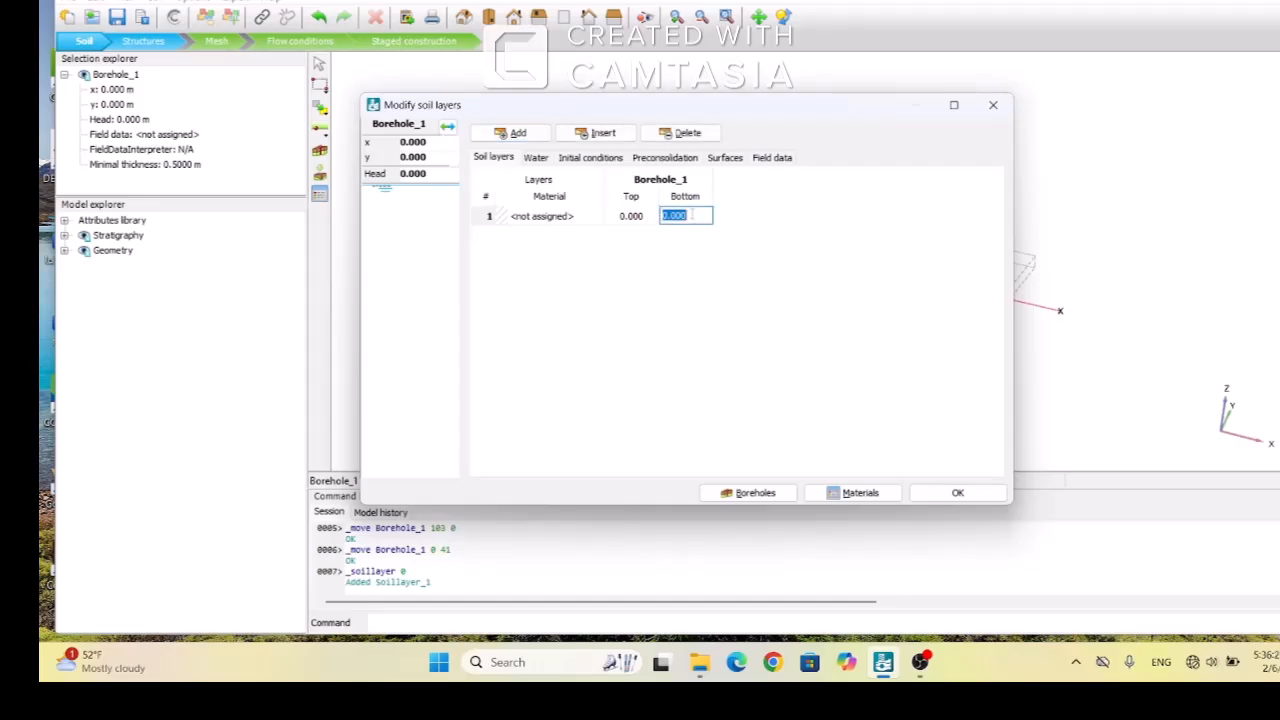
type("-10")
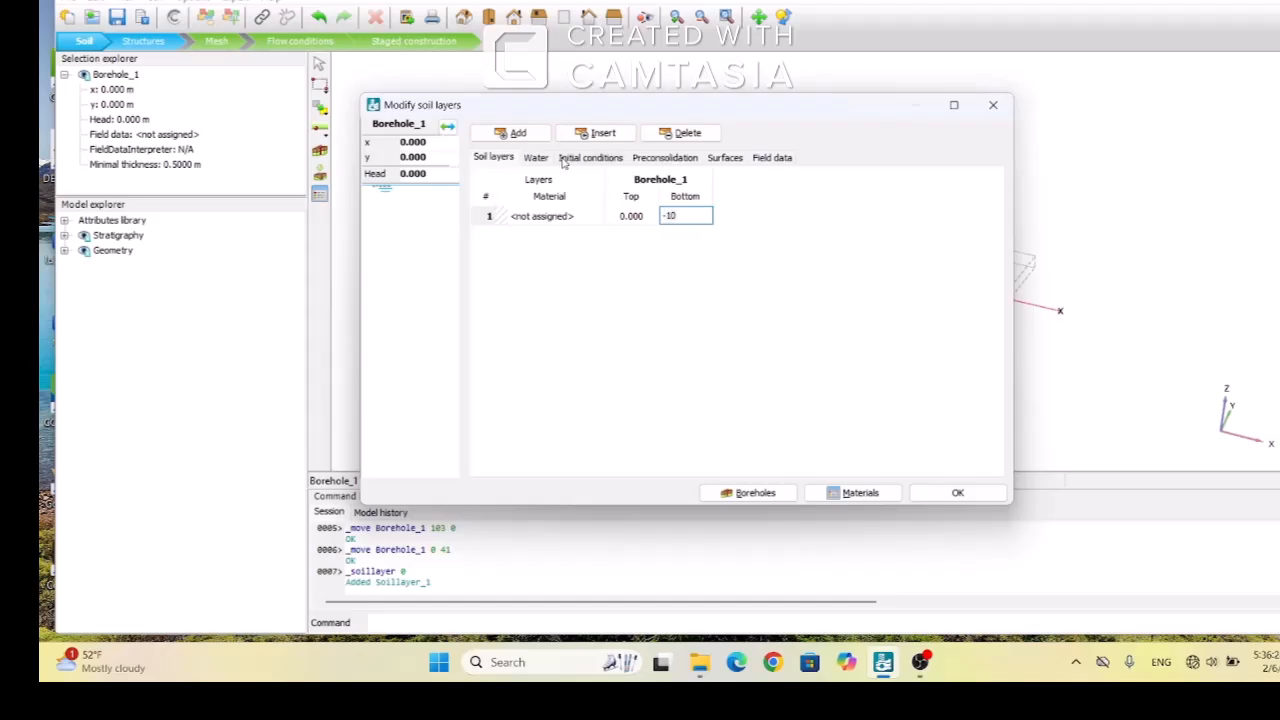
left_click(515, 134)
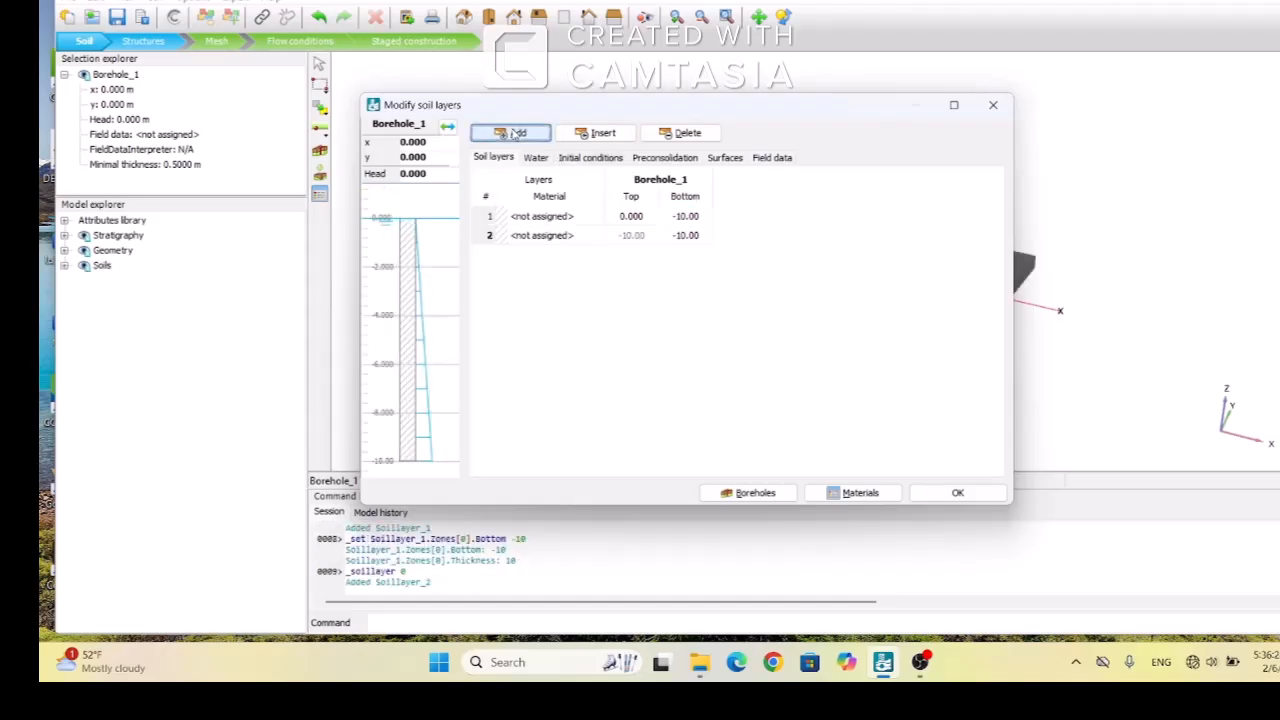
left_click(686, 235)
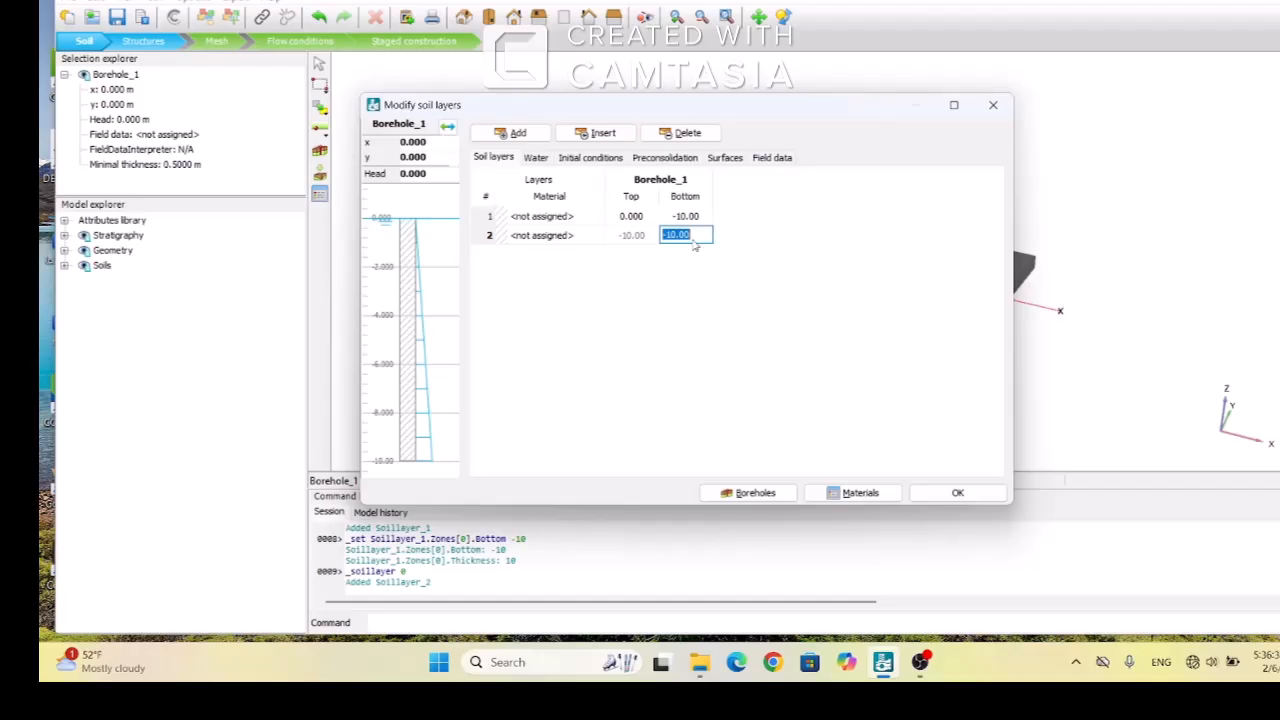
type("-100")
- Set the borehole's water head to -100 m and accept the soil layers
left_click(434, 175)
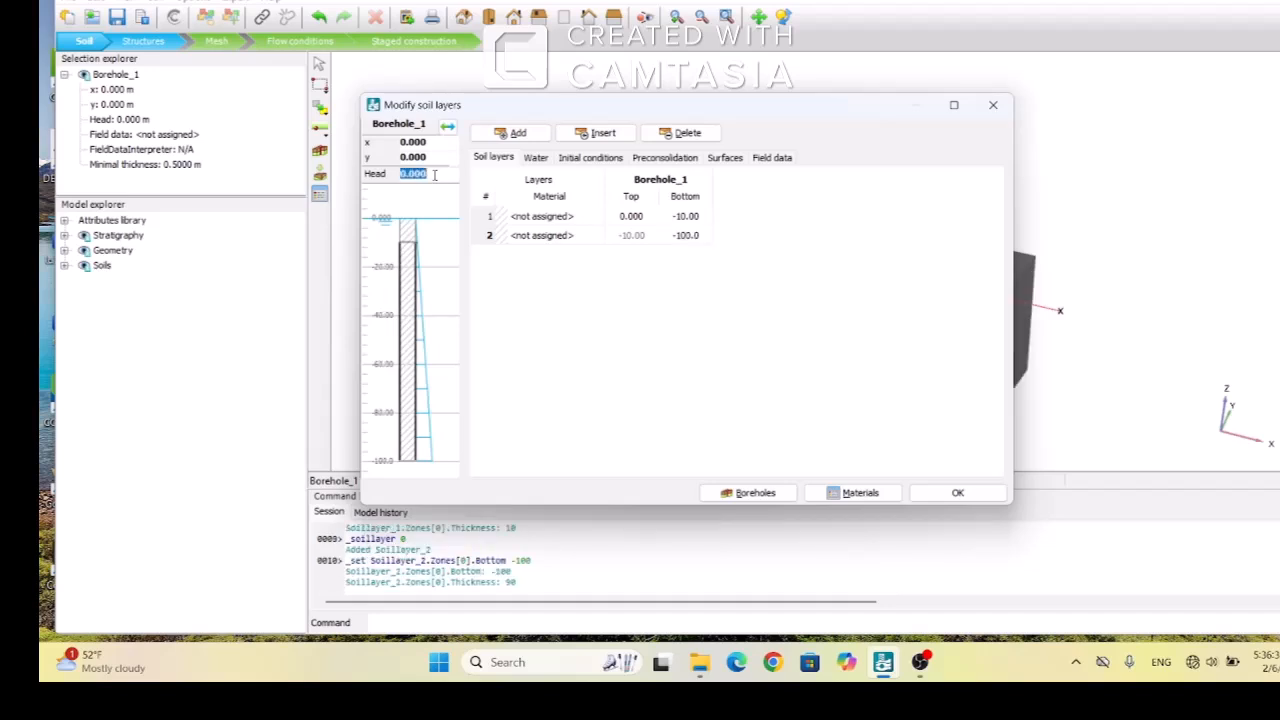
type("-100")
left_click(946, 500)
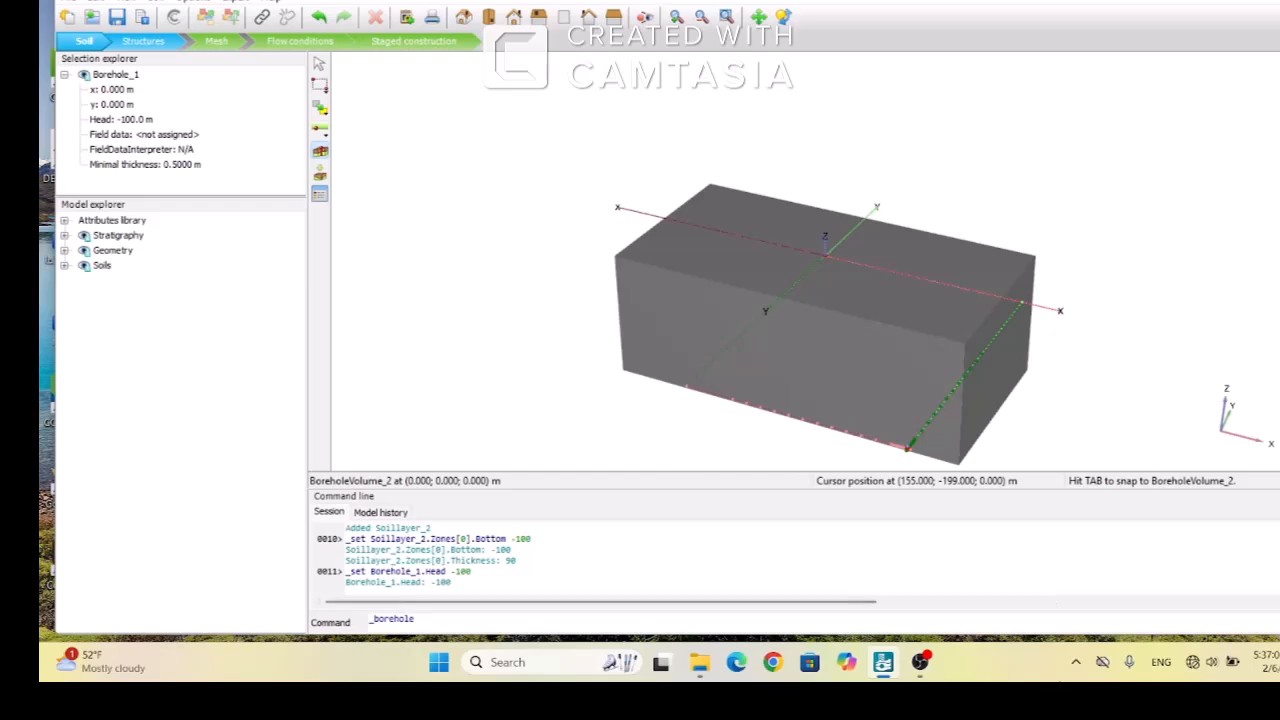
- Create a soil material set named layer1 and assign it the Hardening Soil model
mouse_move(699, 662)
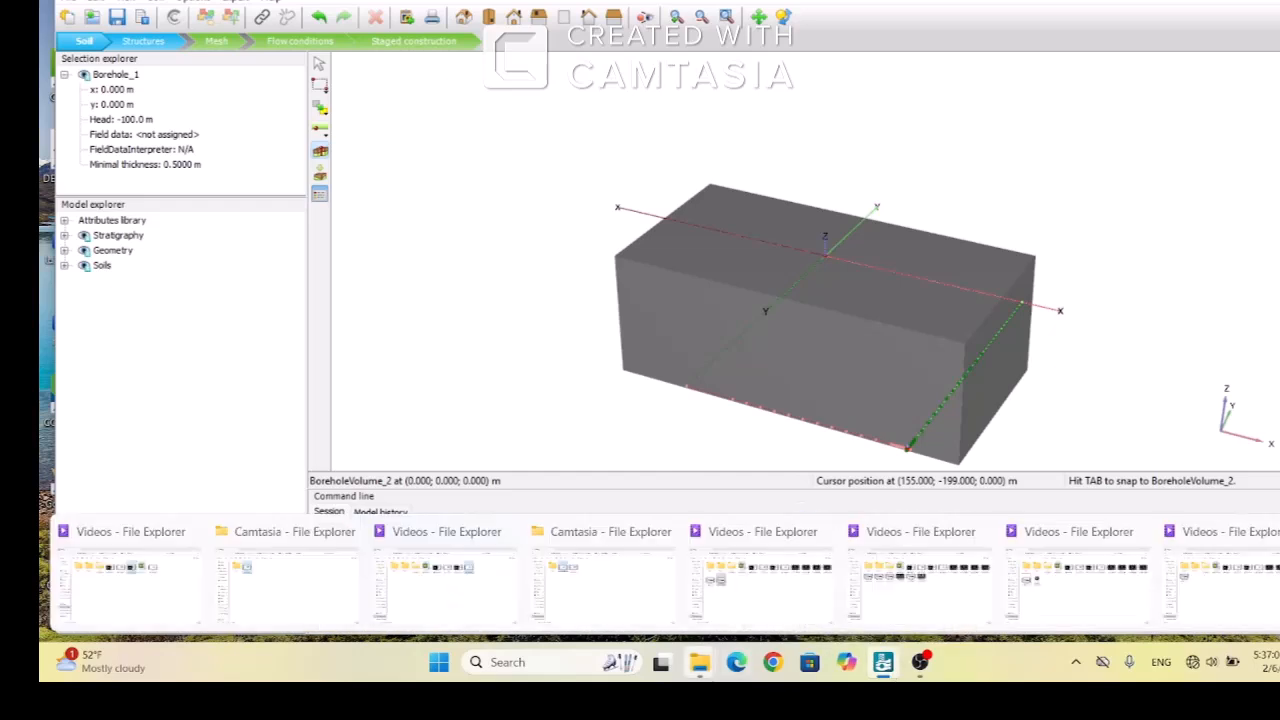
left_click(319, 195)
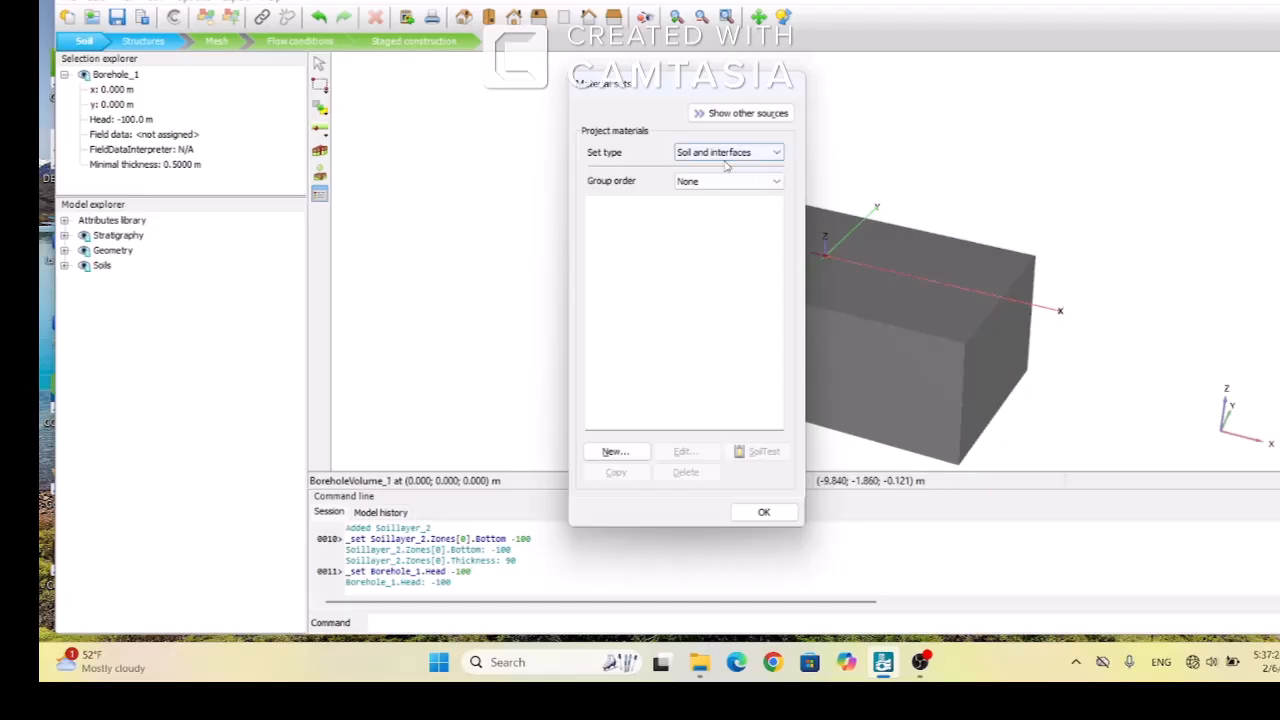
left_click(617, 452)
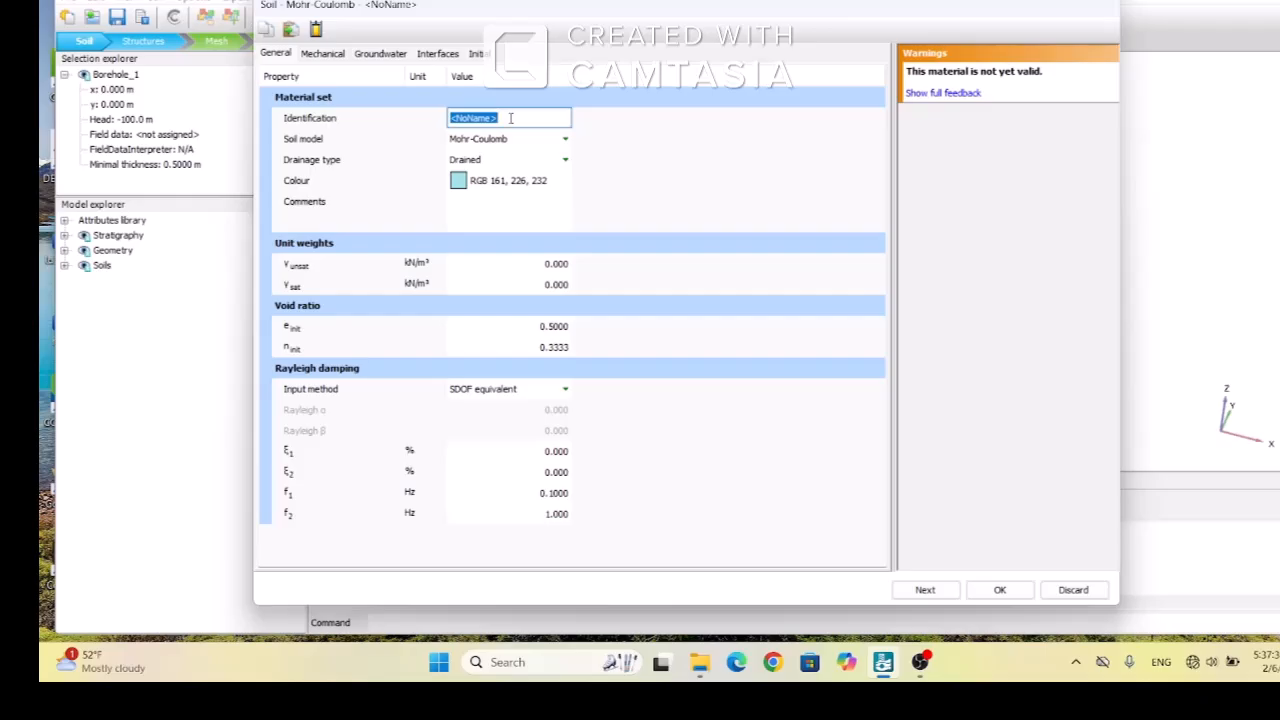
key("BackSpace")
type("layer 1")
left_click(566, 140)
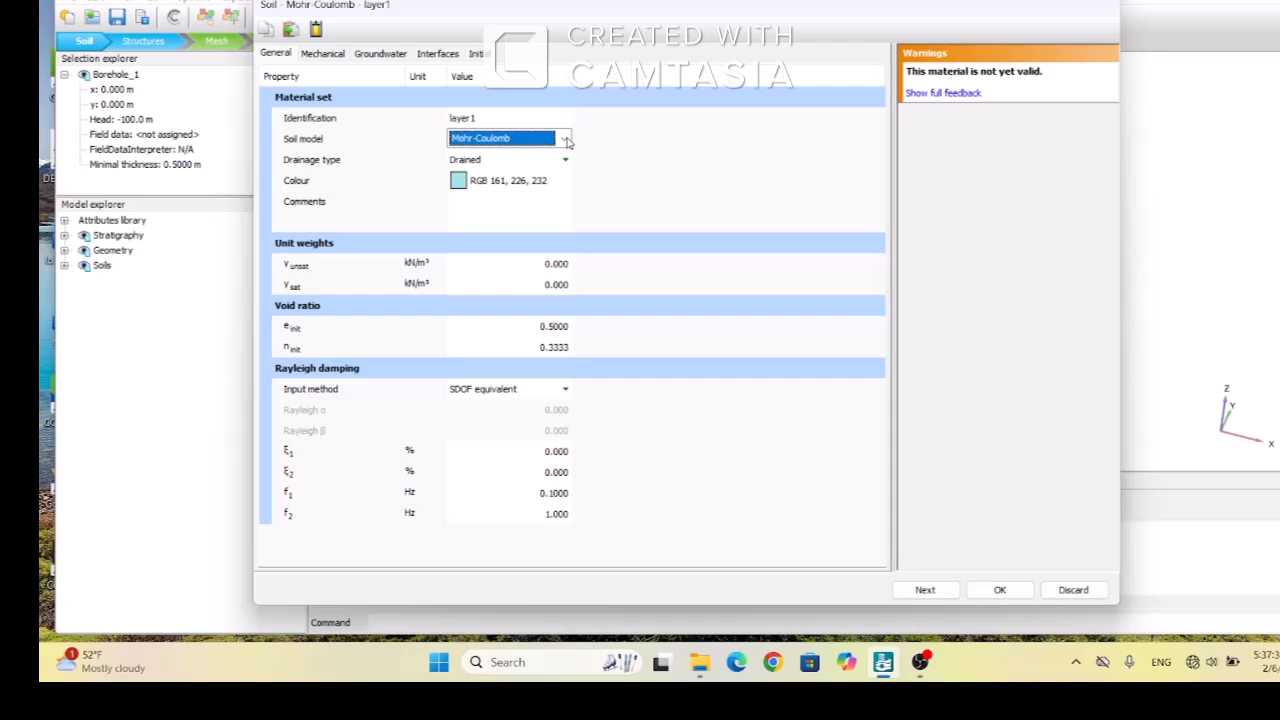
left_click(566, 141)
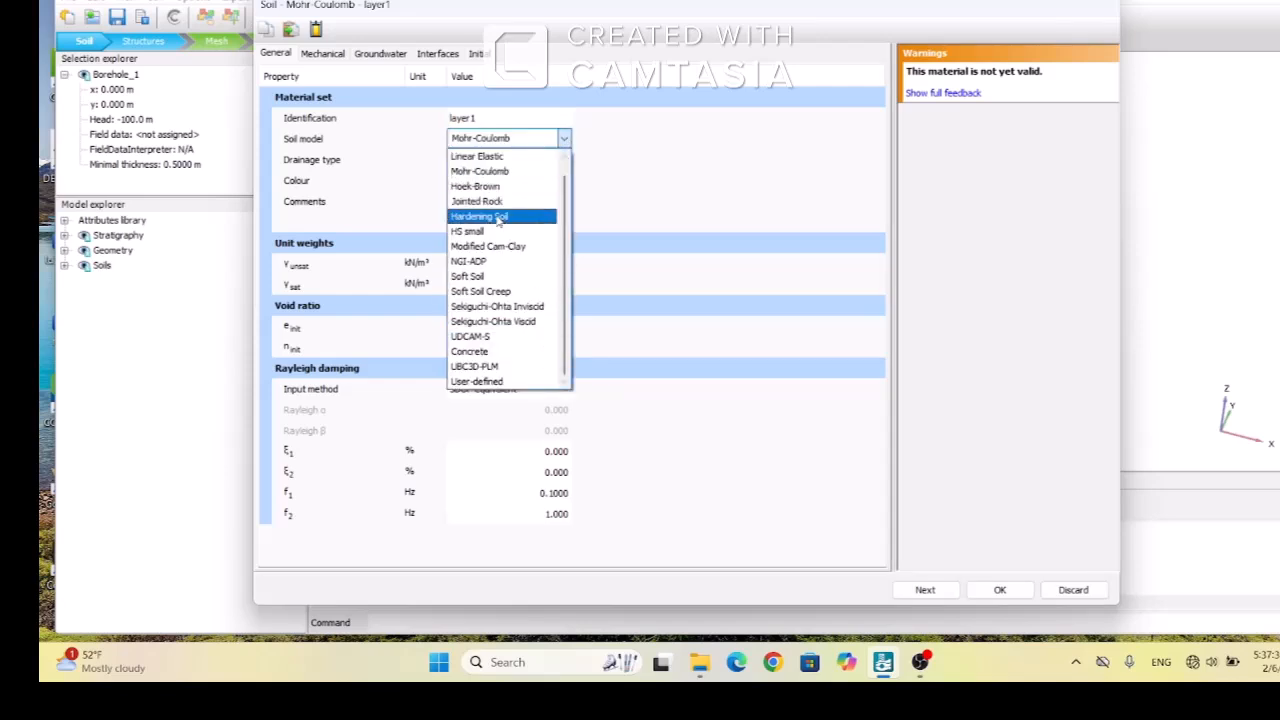
left_click(497, 218)
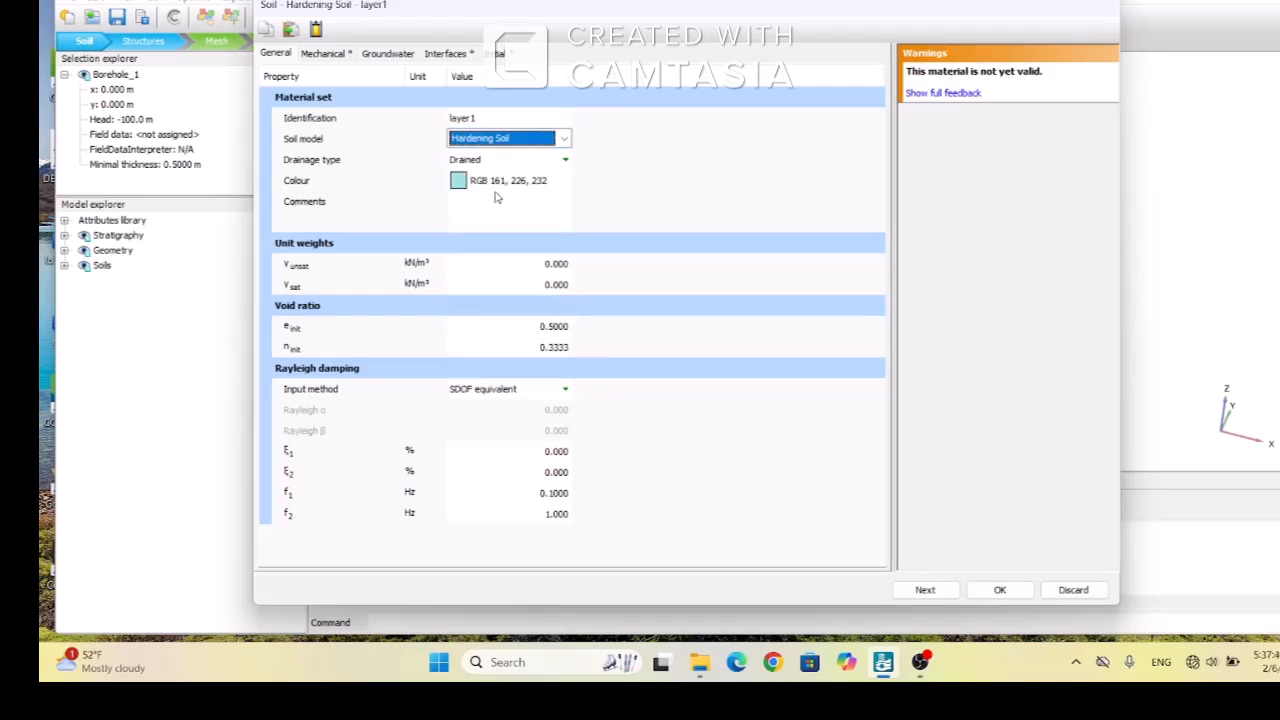
- Set both the unsaturated and saturated unit weights of layer1 to 15 kN/m³
left_click(557, 265)
type("15")
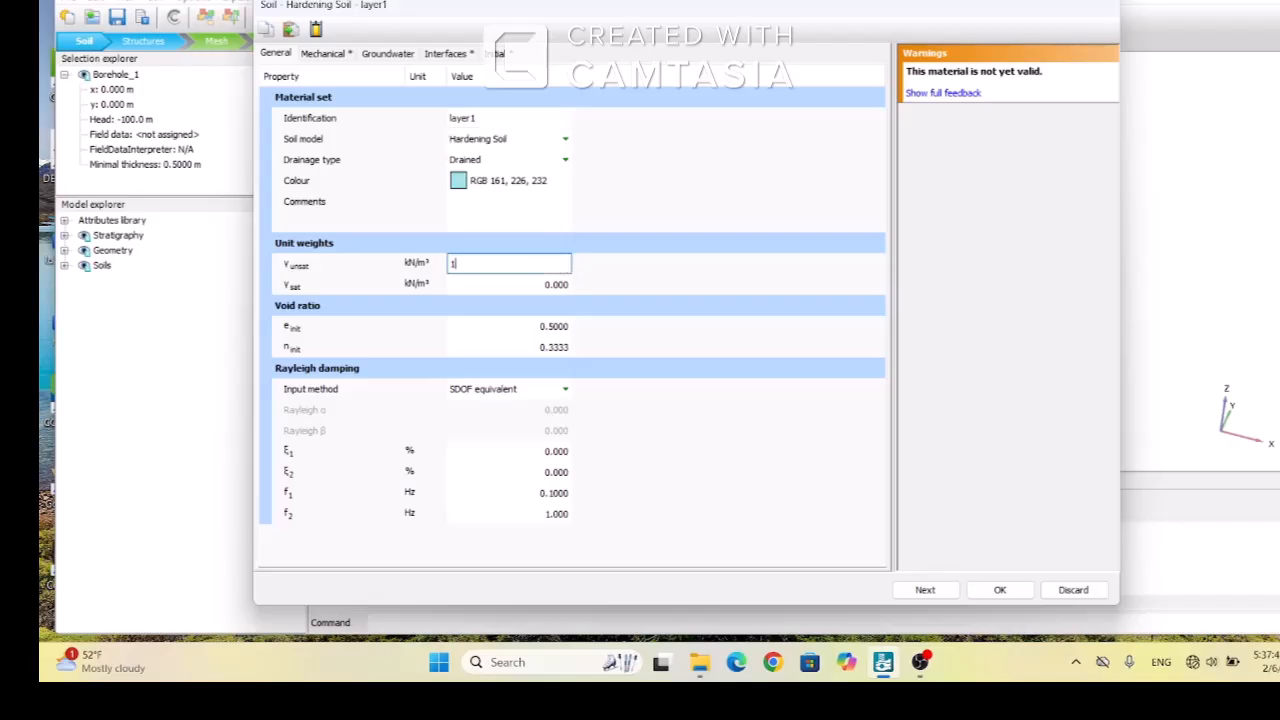
left_click(557, 286)
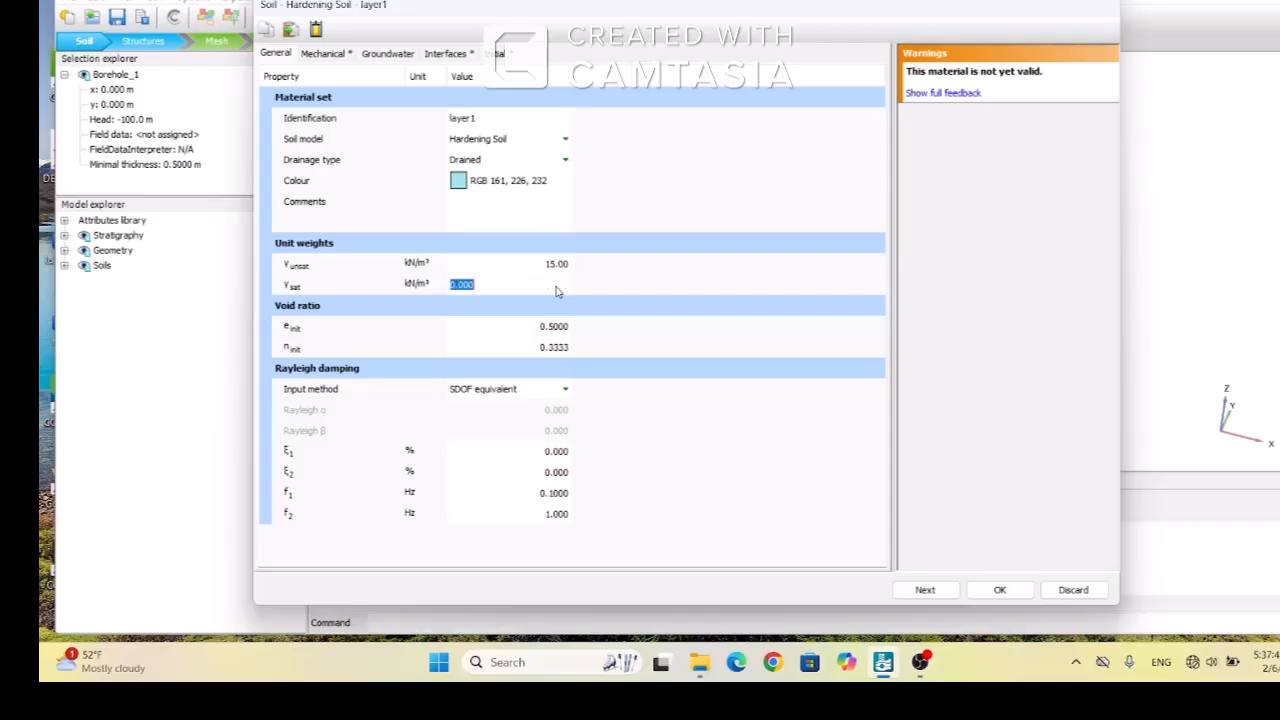
type("15")
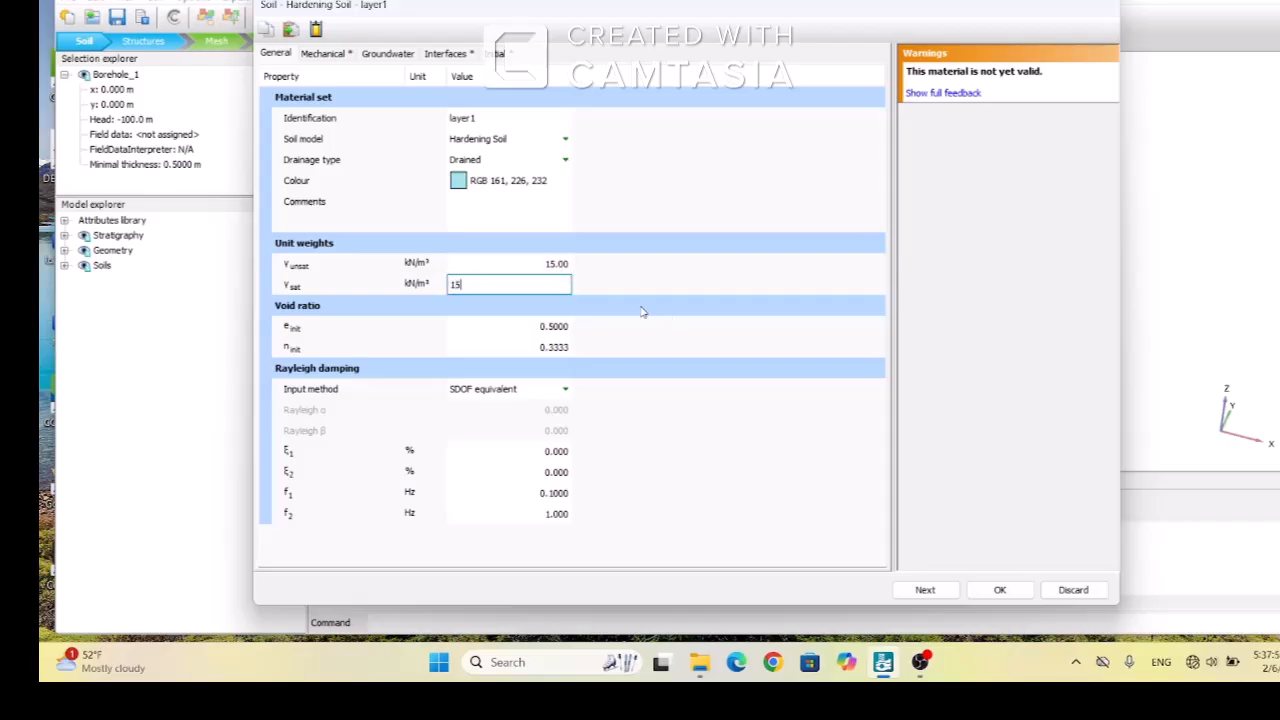
- Set layer1's mechanical parameters: E50ref 8000 kN/m², power (m) 0.8 and friction angle phi 18°
left_click(324, 55)
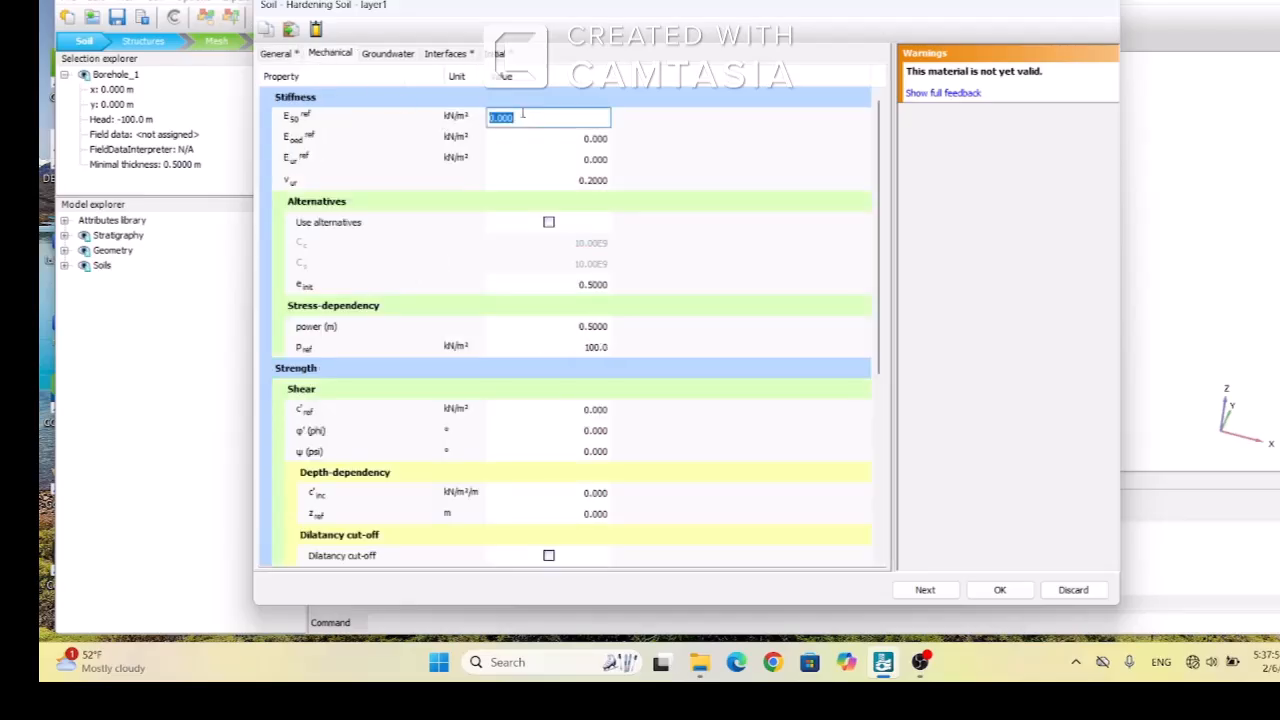
type("8000")
key("Return")
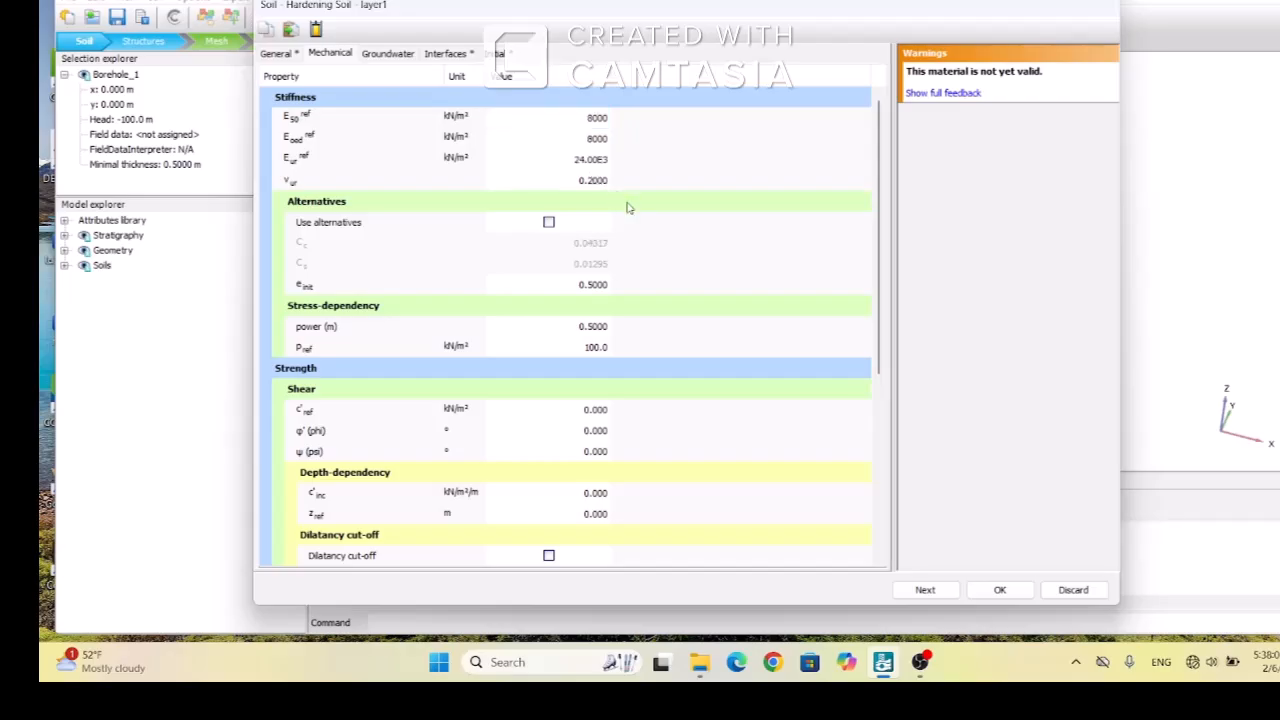
left_click(596, 330)
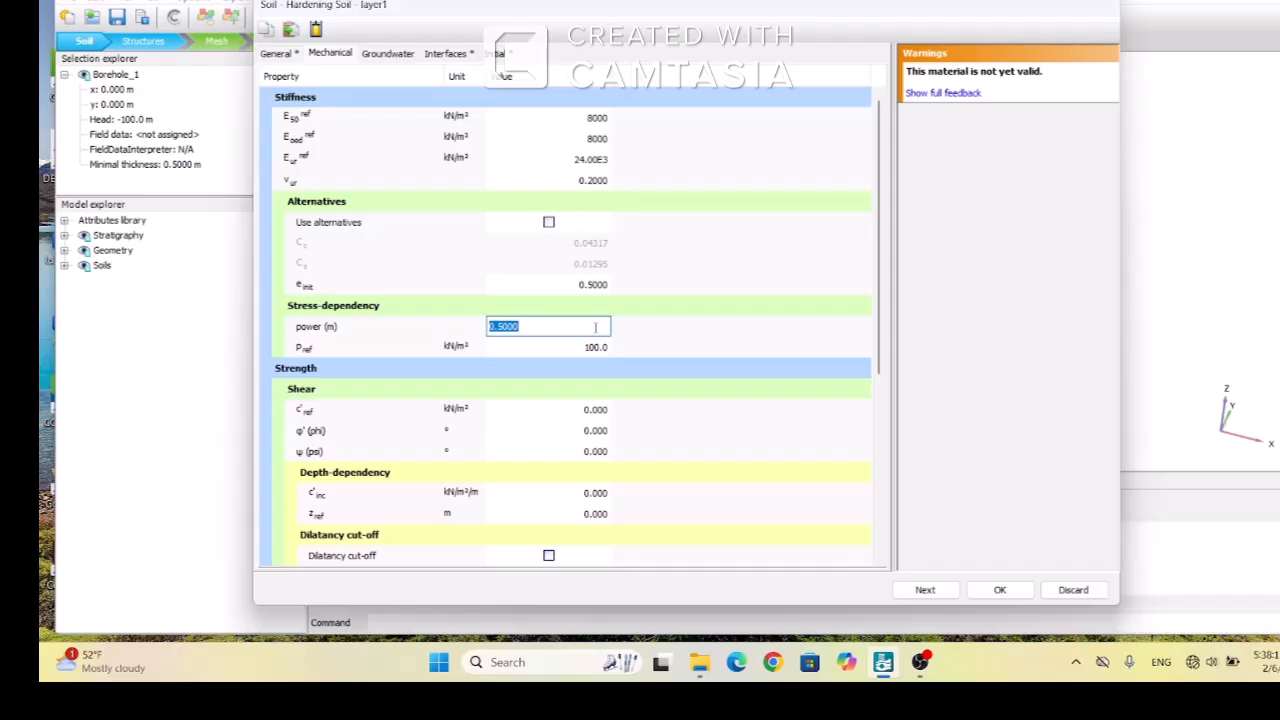
type(".8")
left_click(601, 432)
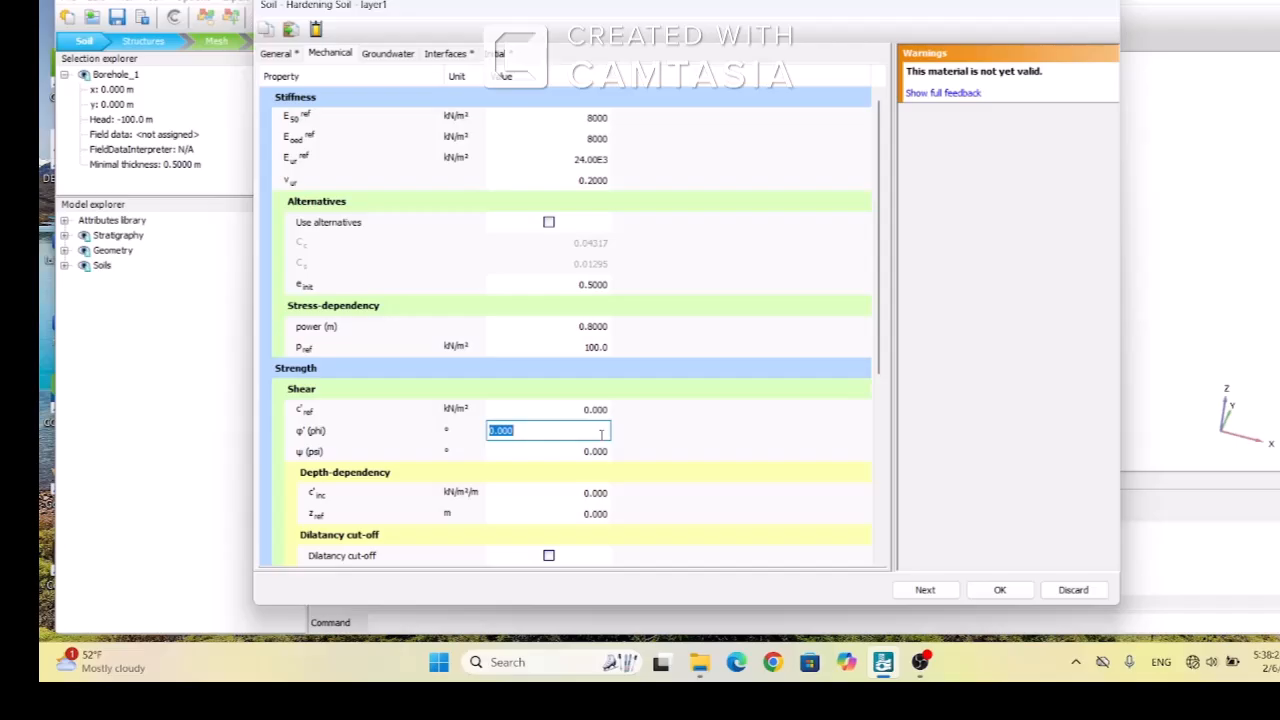
type("18")
- Set layer1's interface strength determination to Manual with Rinter 0.8, and save the material
left_click(448, 54)
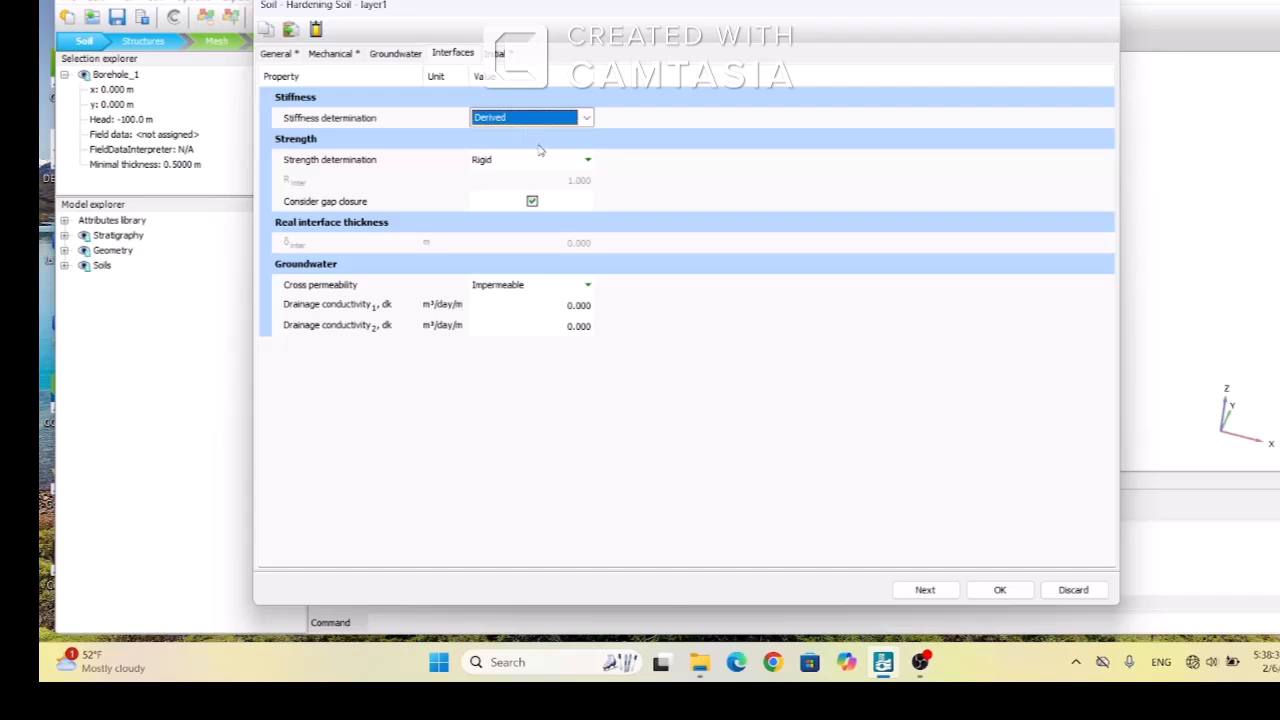
left_click(589, 160)
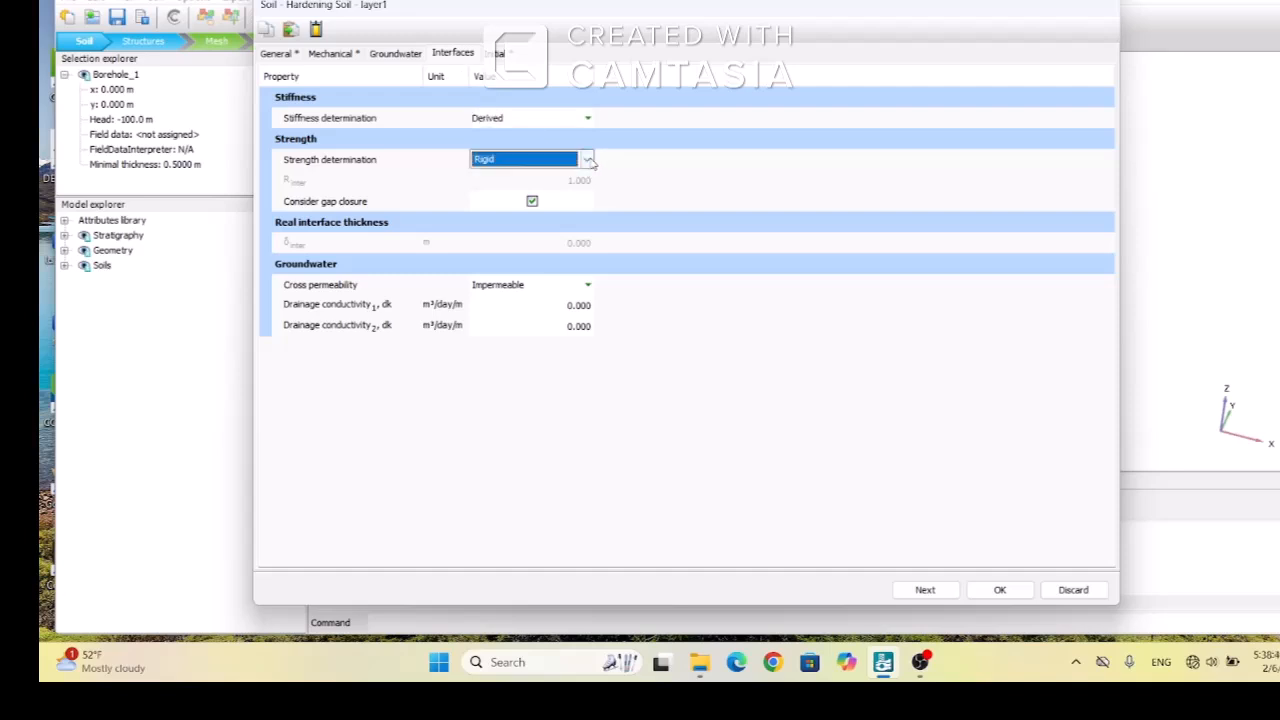
left_click(589, 160)
left_click(572, 190)
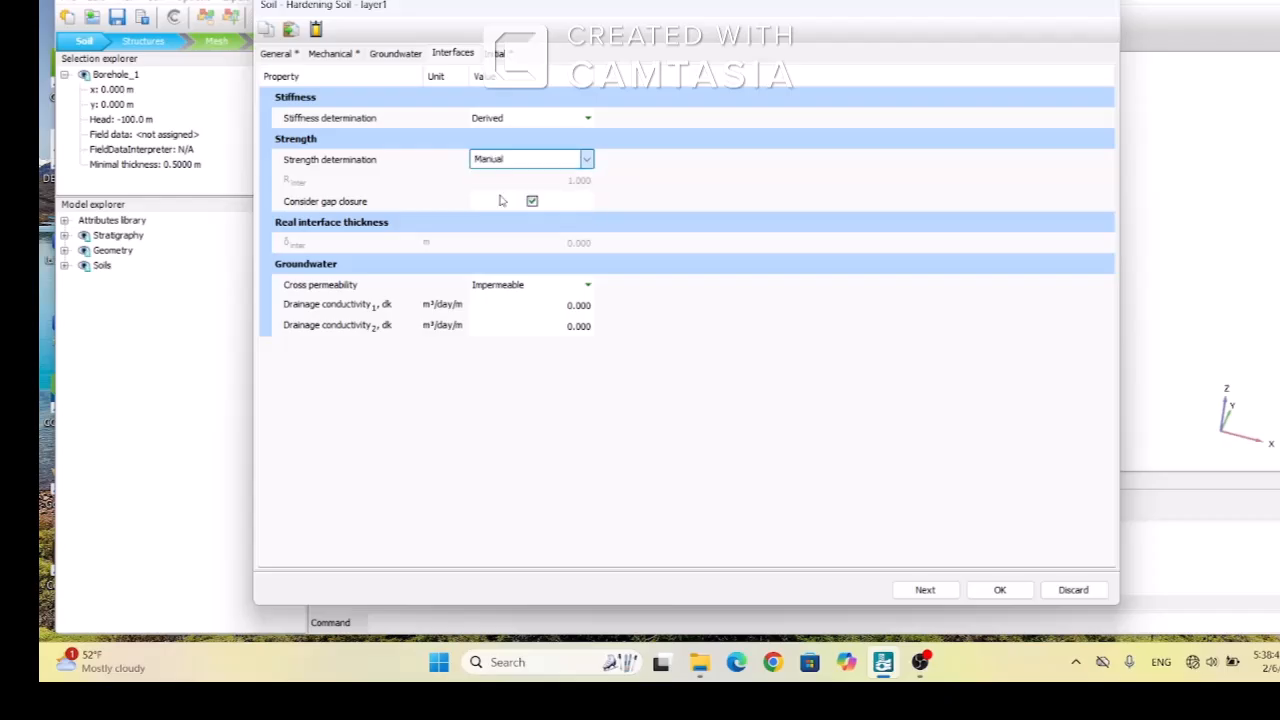
left_click(575, 181)
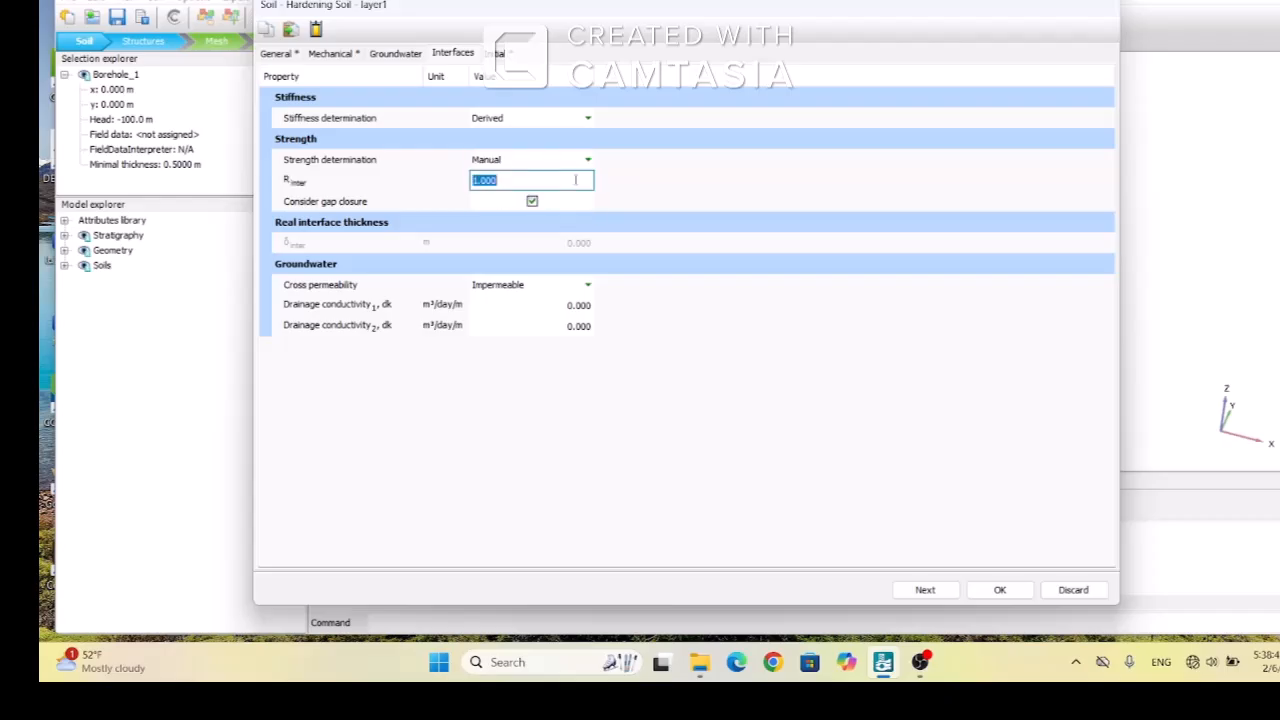
type(".8")
key("BackSpace")
key("BackSpace")
type(".8")
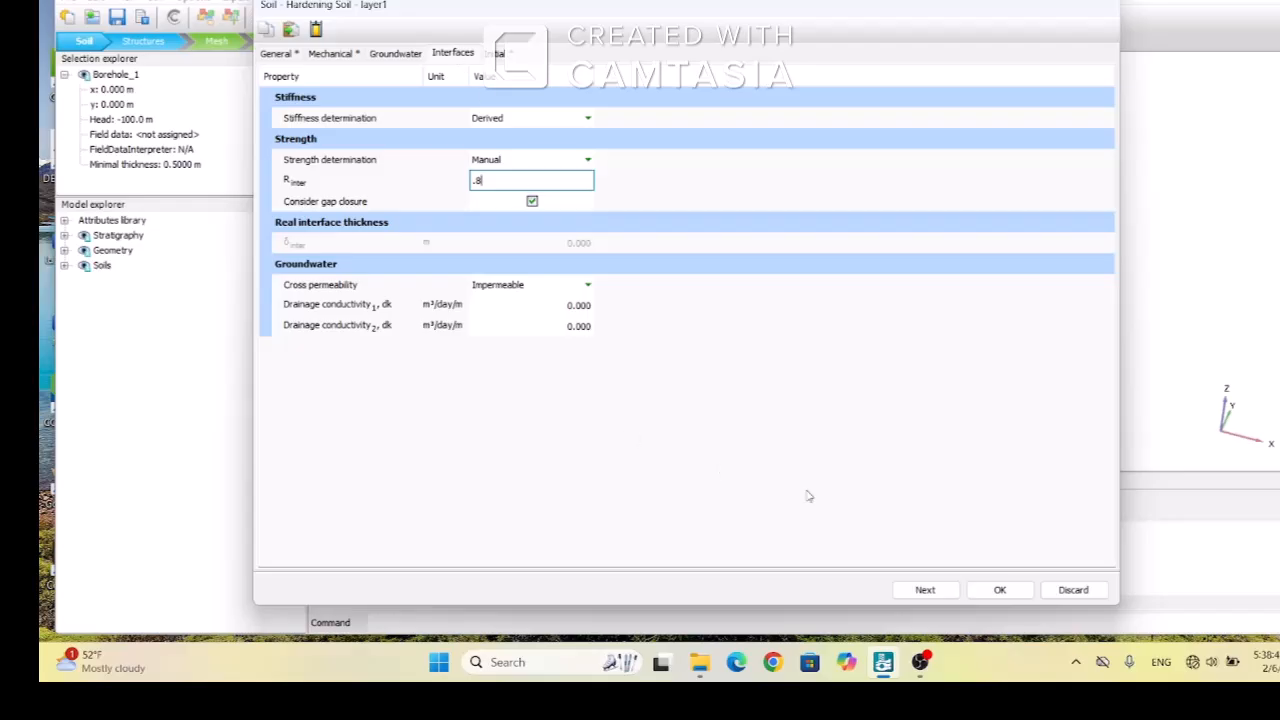
left_click(999, 590)
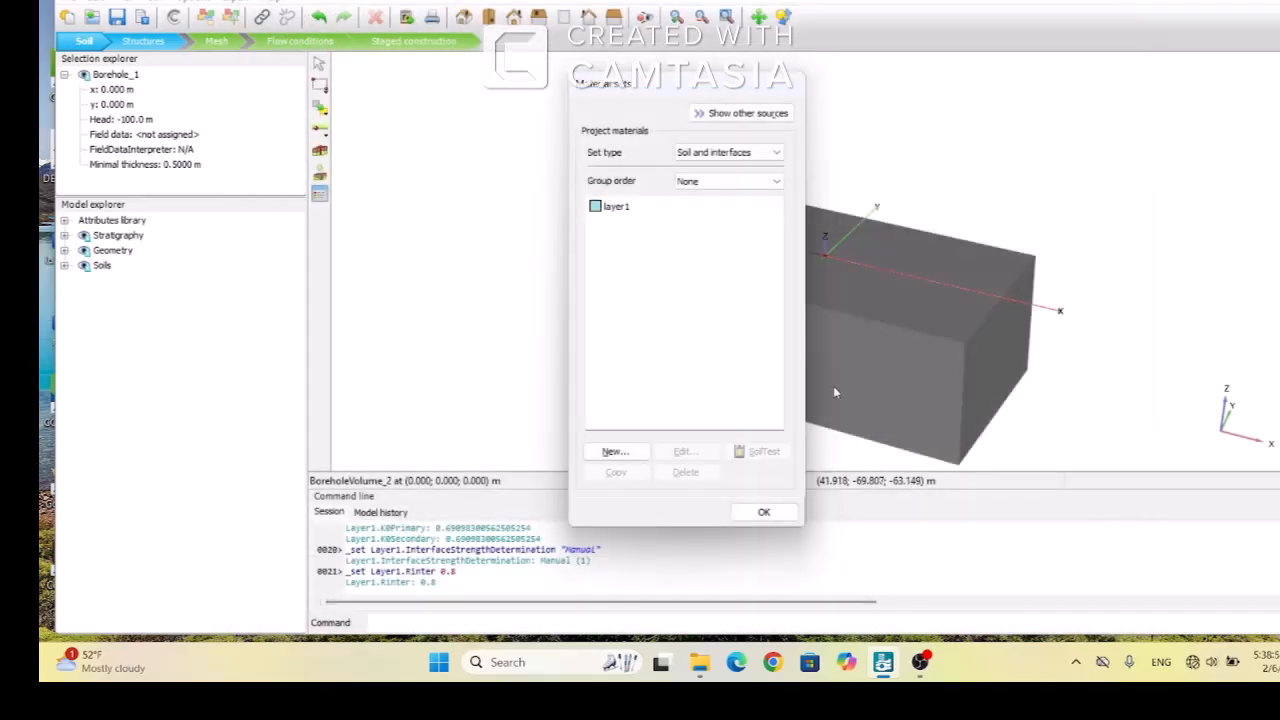
- Create a soil material set named layer2 and assign it the Hardening Soil model
left_click(620, 452)
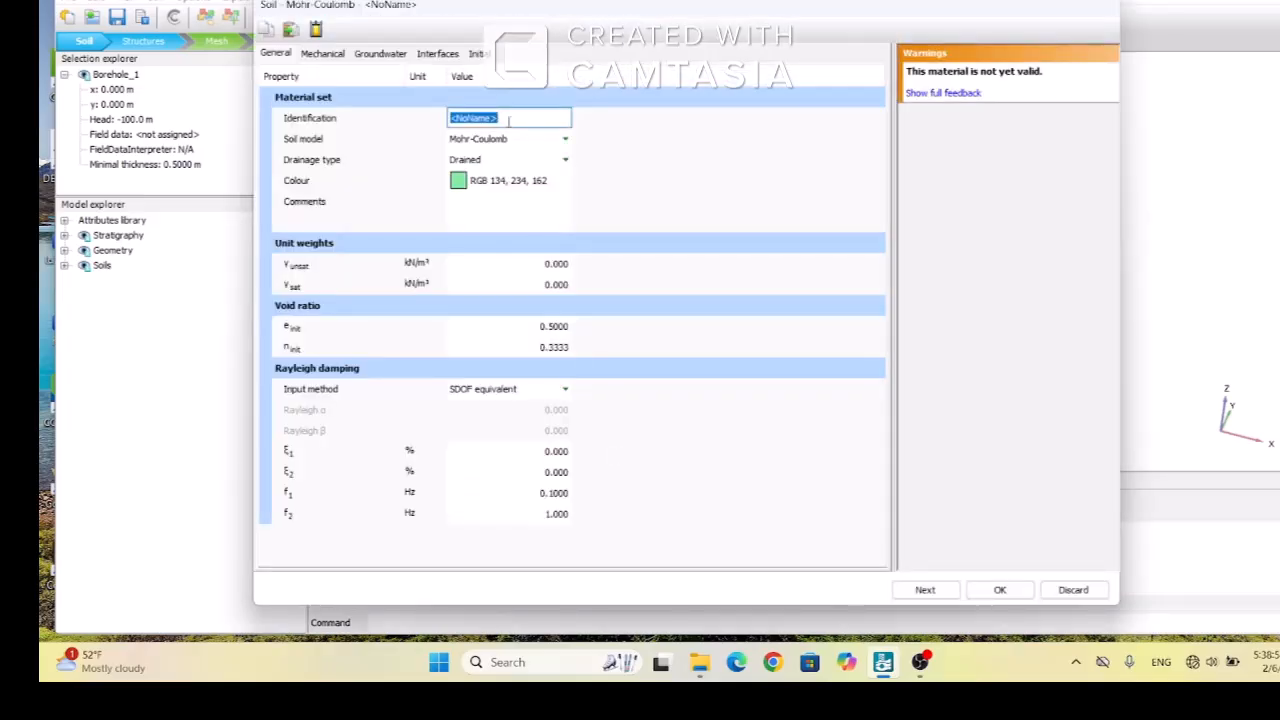
key("BackSpace")
type("layer2")
left_click(570, 141)
left_click(572, 141)
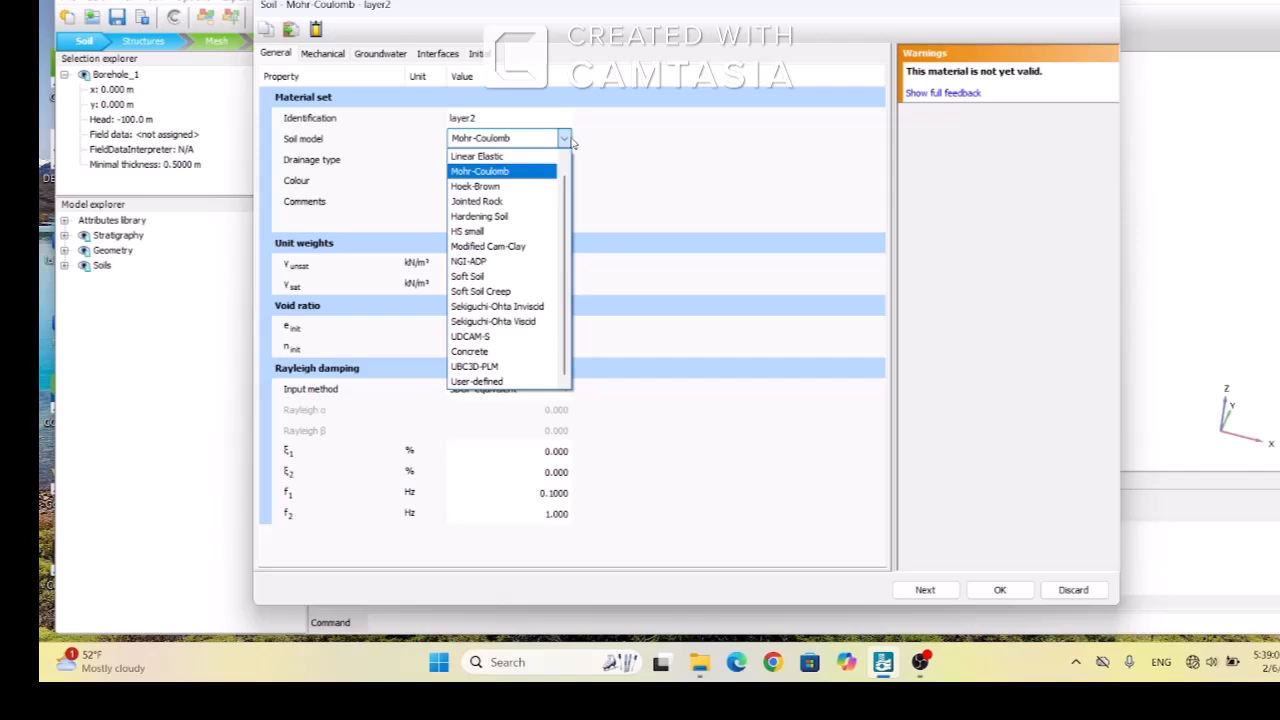
left_click(478, 219)
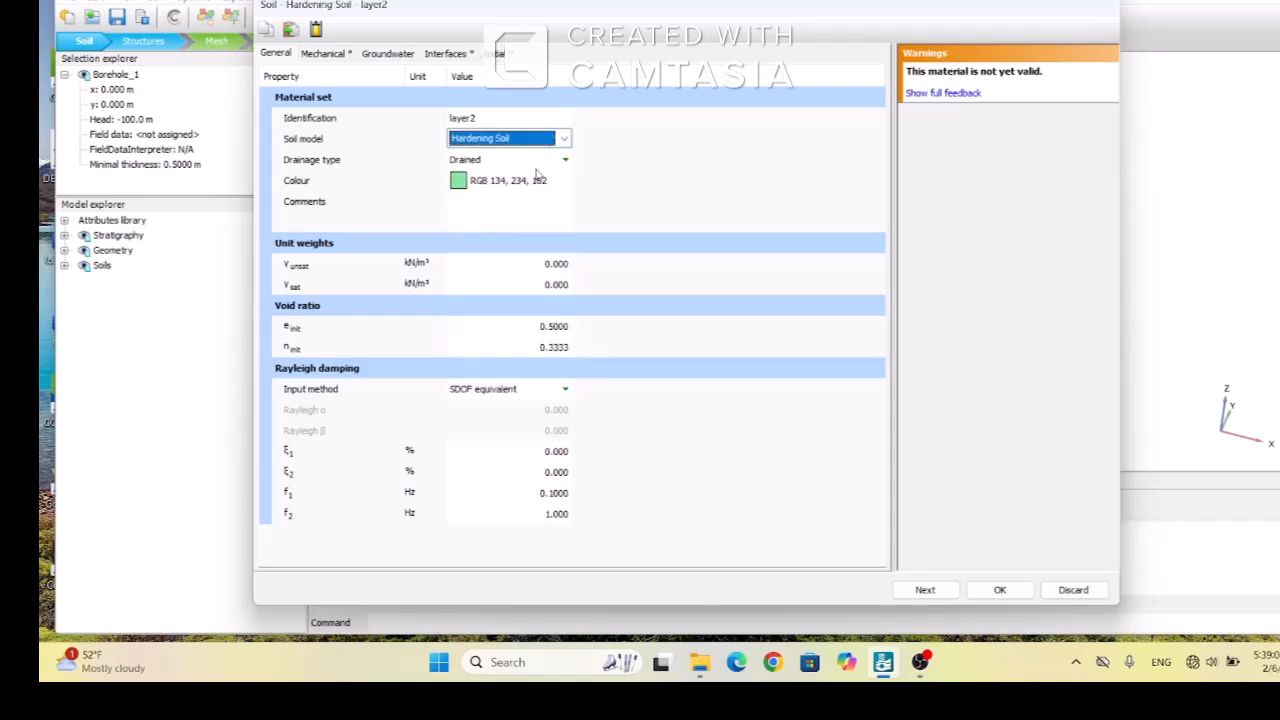
- Set both the unsaturated and saturated unit weights of layer2 to 20 kN/m³
left_click(558, 265)
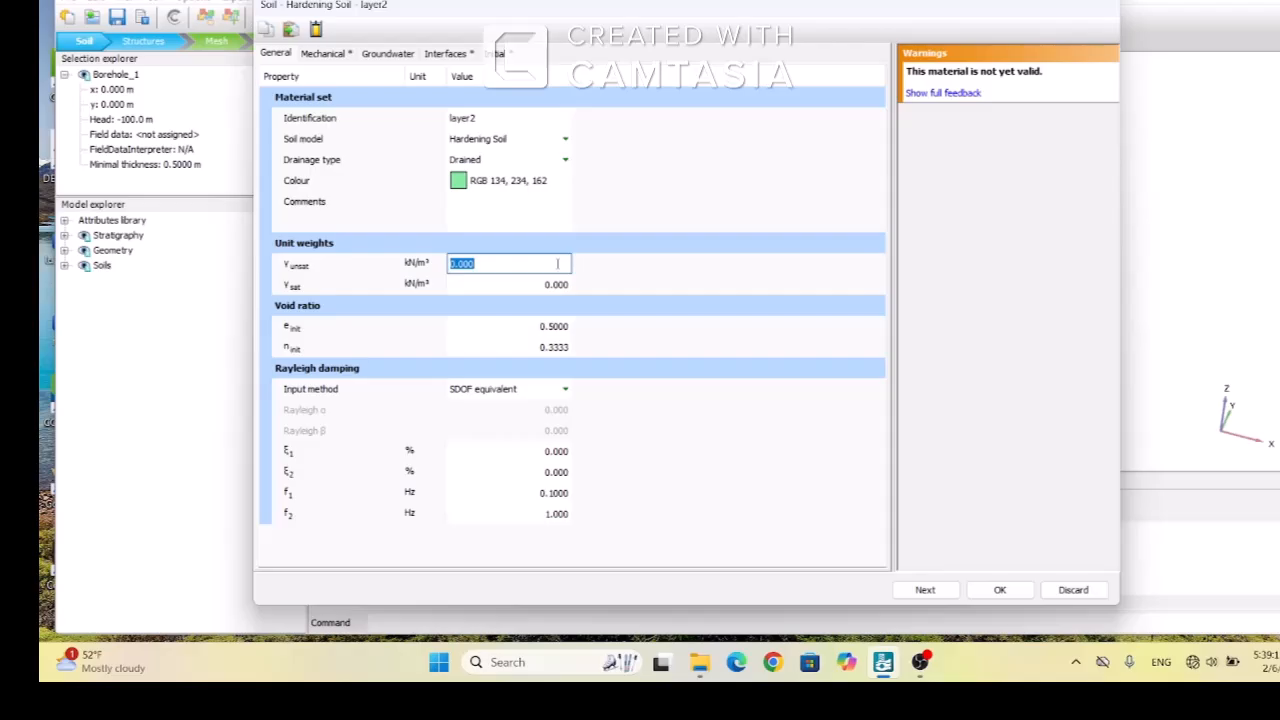
type("20")
left_click(563, 285)
type("20")
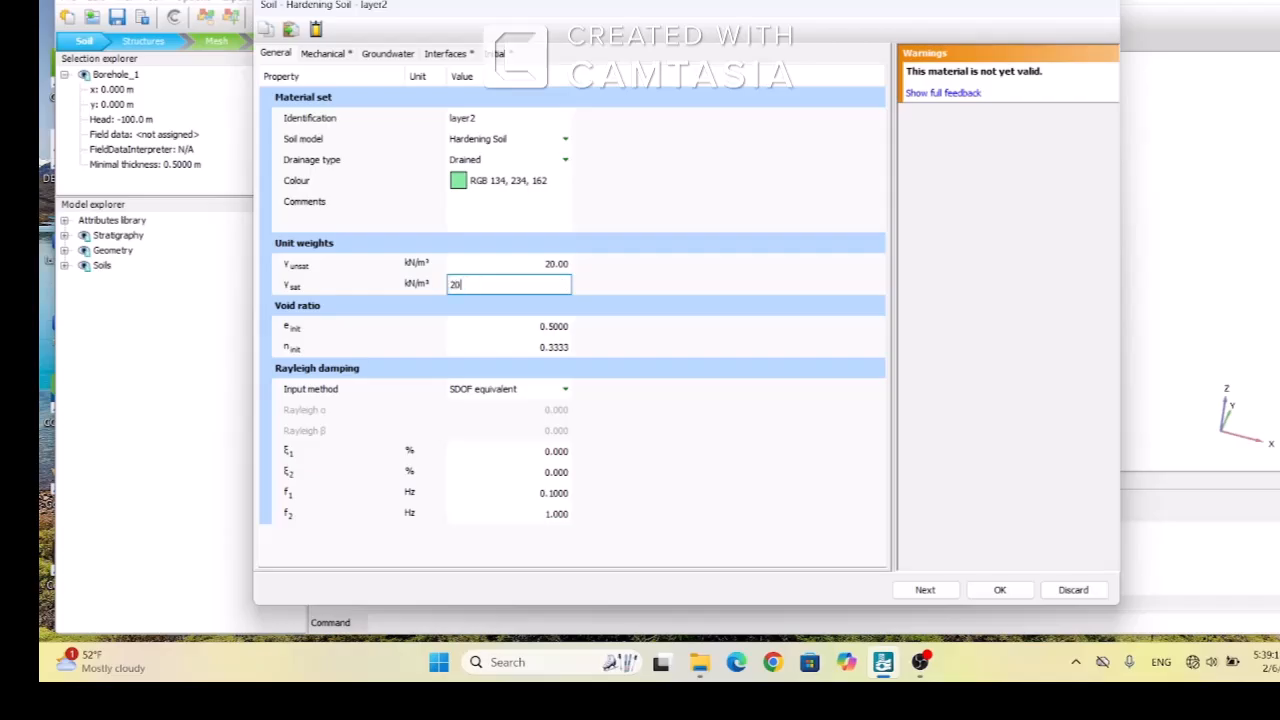
- Set layer2's stiffness parameters: E50ref 40000 kN/m² and power (m) 0.45
left_click(332, 57)
left_click(528, 118)
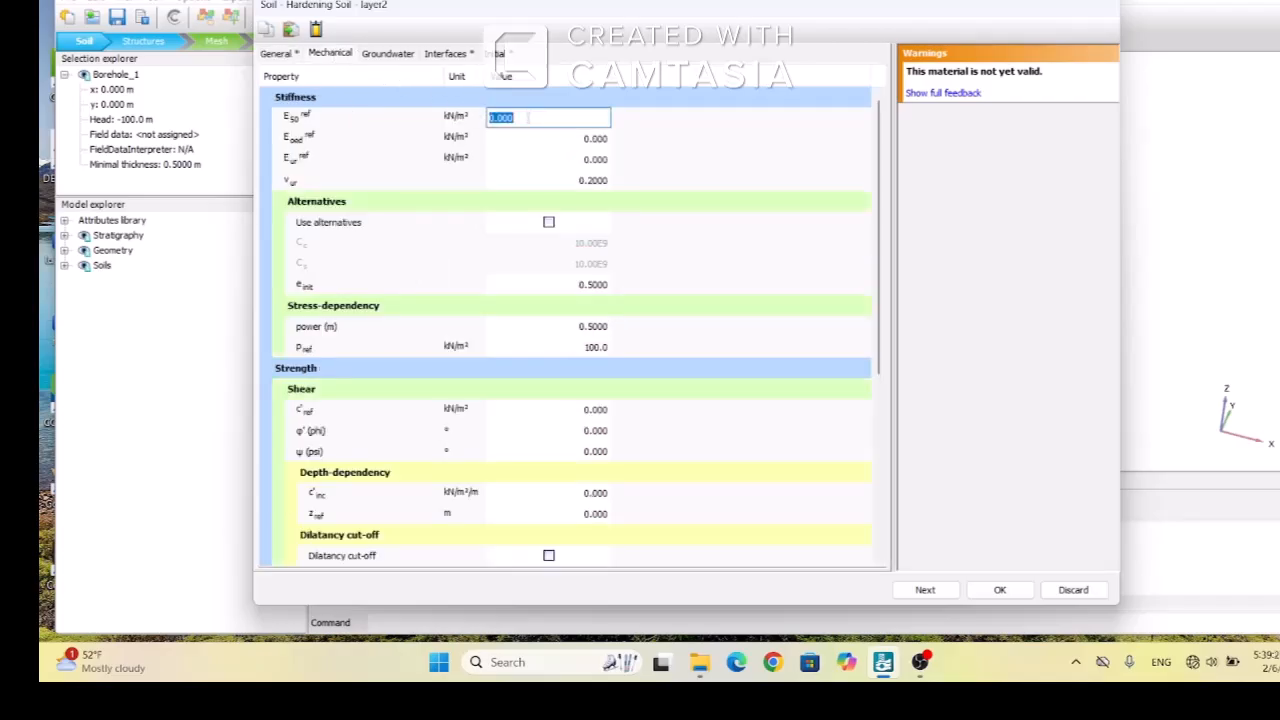
type("40000")
left_click(595, 332)
key("BackSpace")
type(".45")
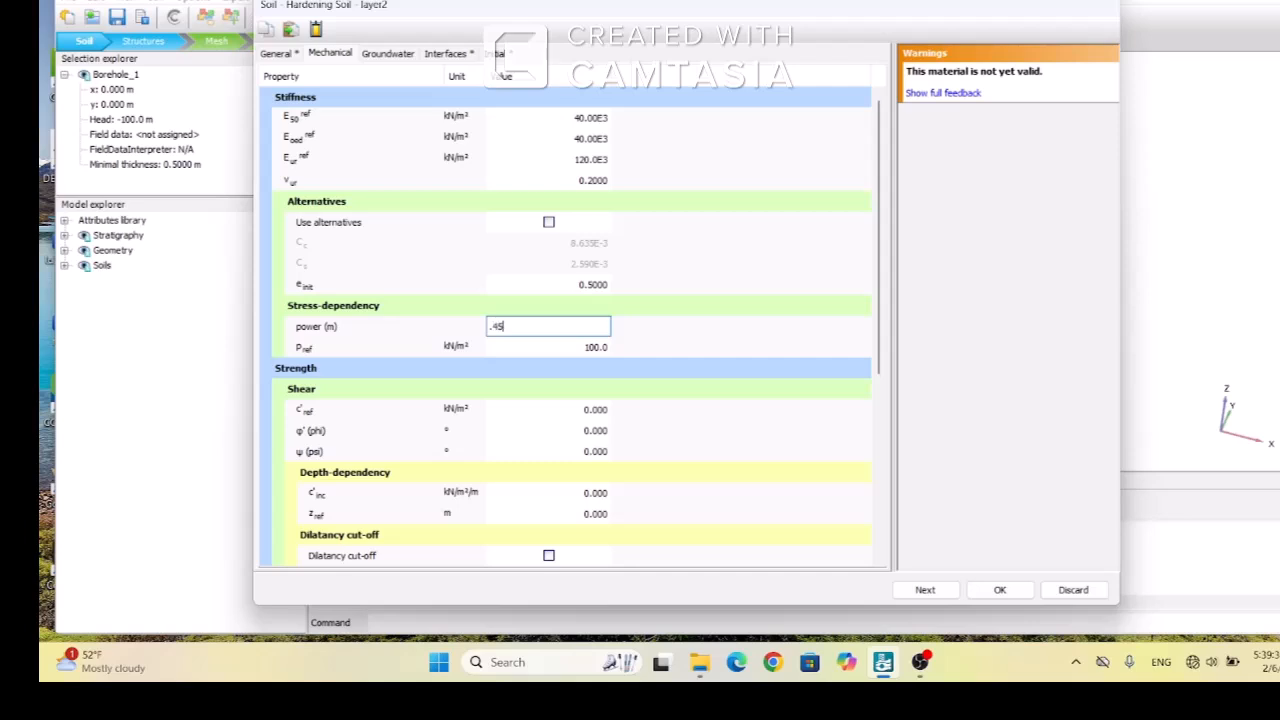
- Set layer2's shear strength parameters: cohesion c'ref 10 kN/m², friction angle phi 37° and dilatancy angle psi 7°
left_click(593, 412)
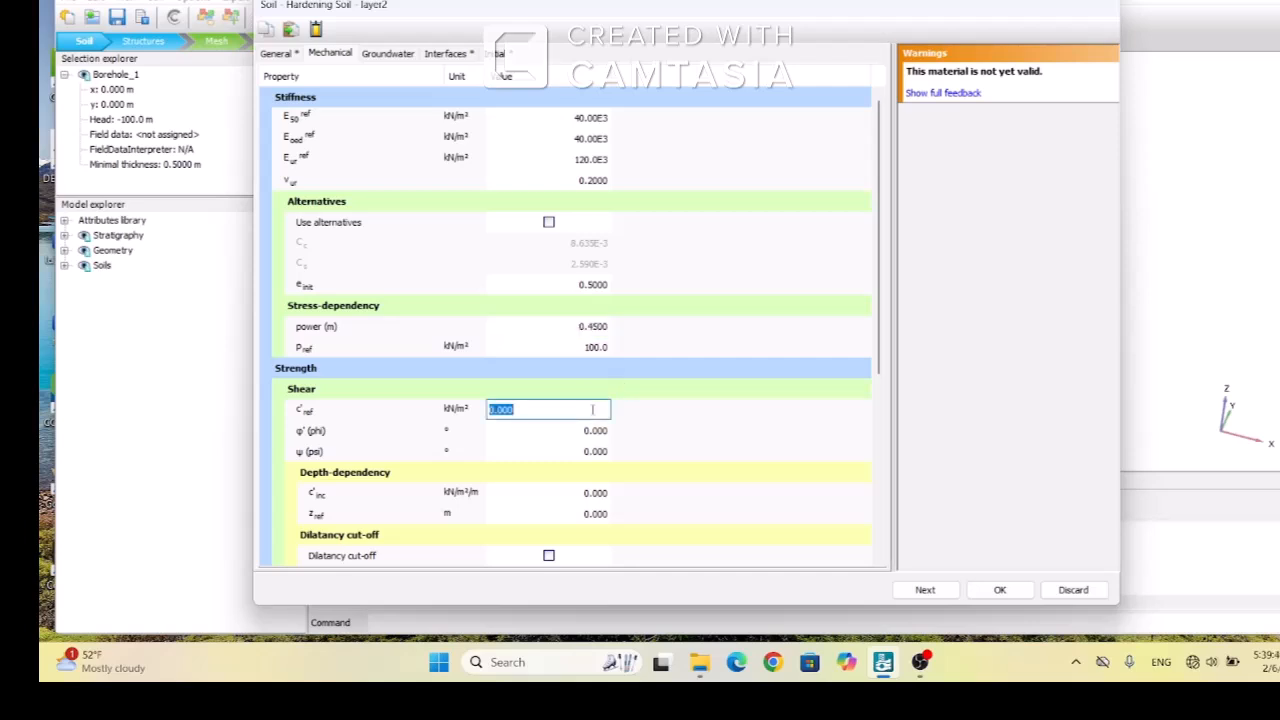
type("10")
left_click(596, 431)
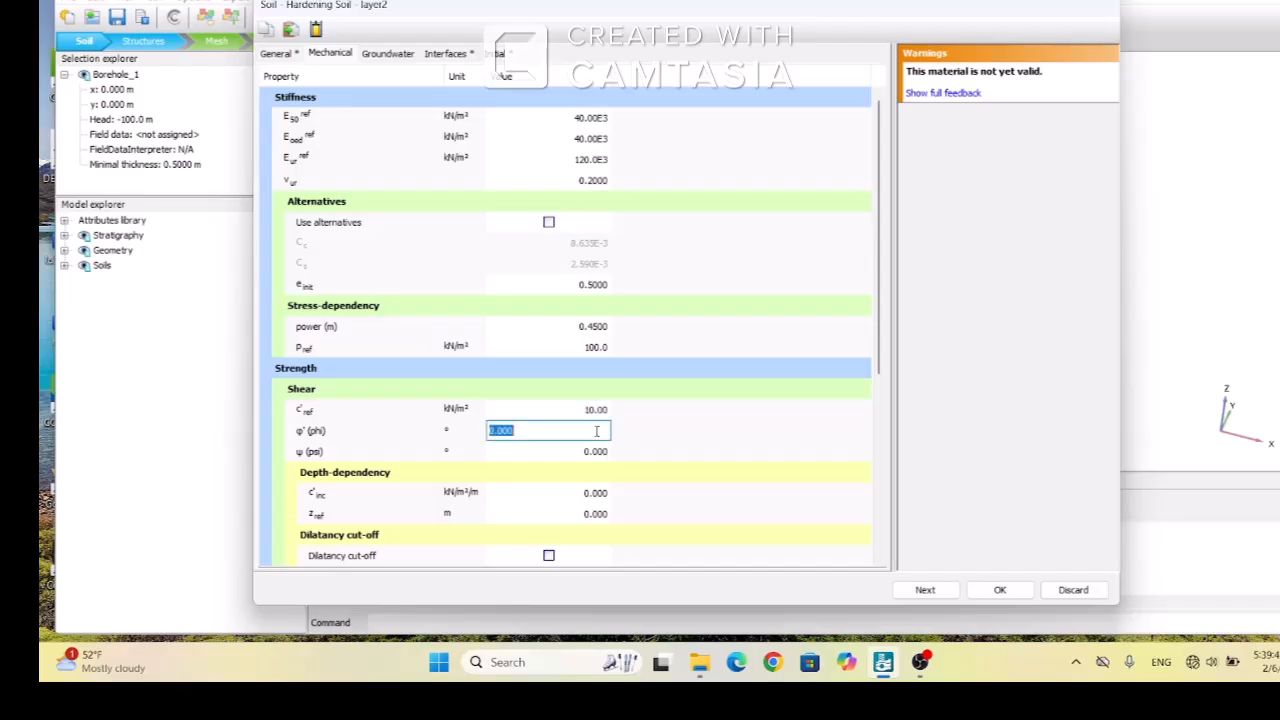
type("37")
left_click(601, 452)
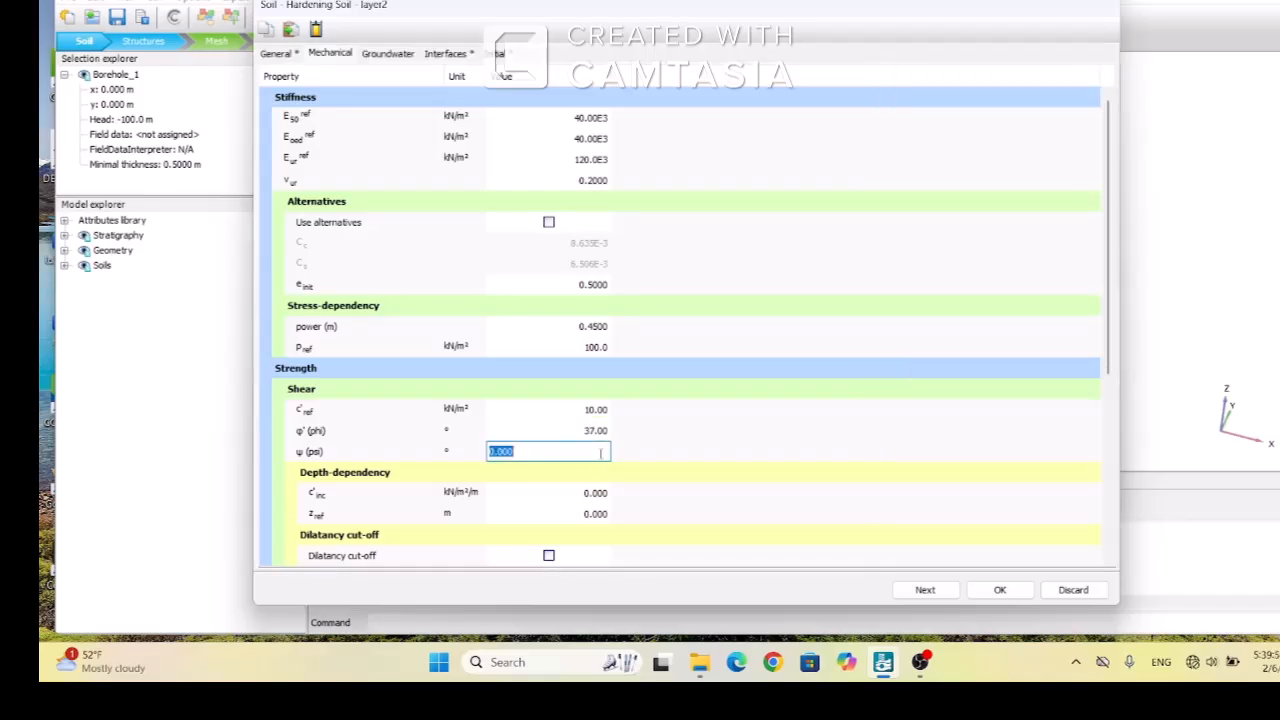
type("7")
- Set layer2's interface strength determination to Manual with Rinter 0.9, and save the material
left_click(450, 55)
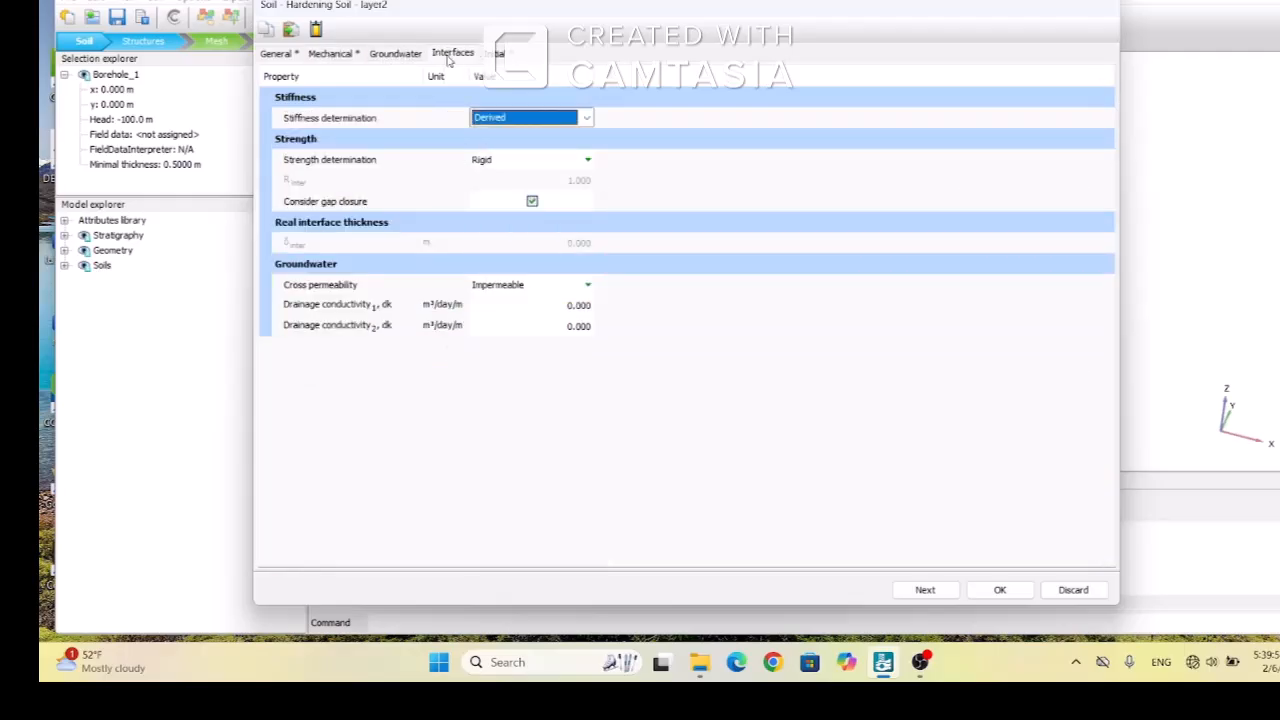
left_click(589, 162)
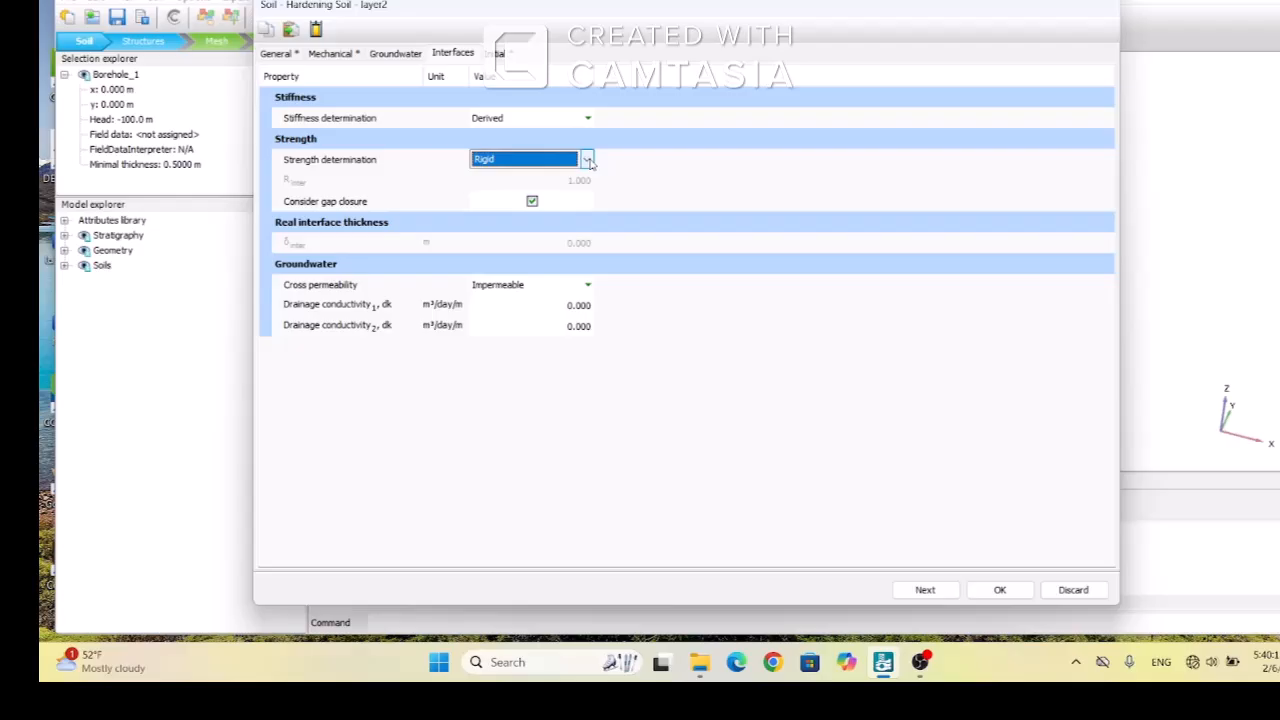
left_click(588, 161)
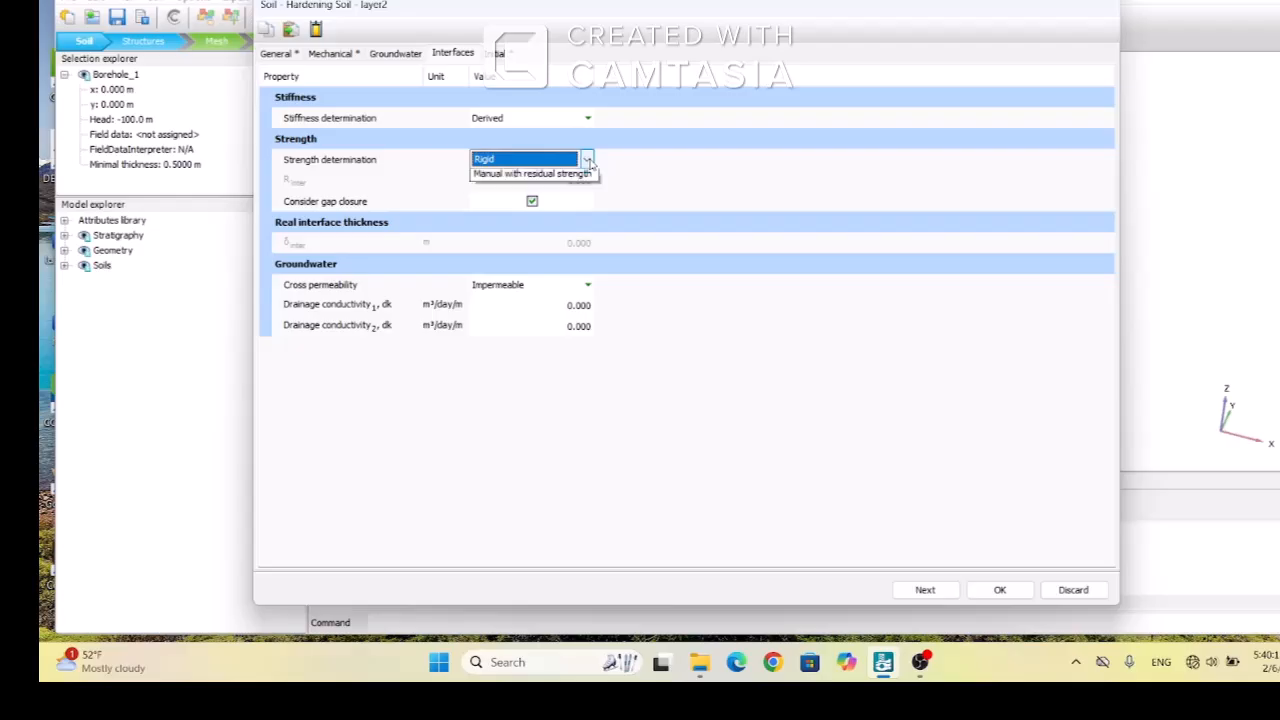
left_click(514, 193)
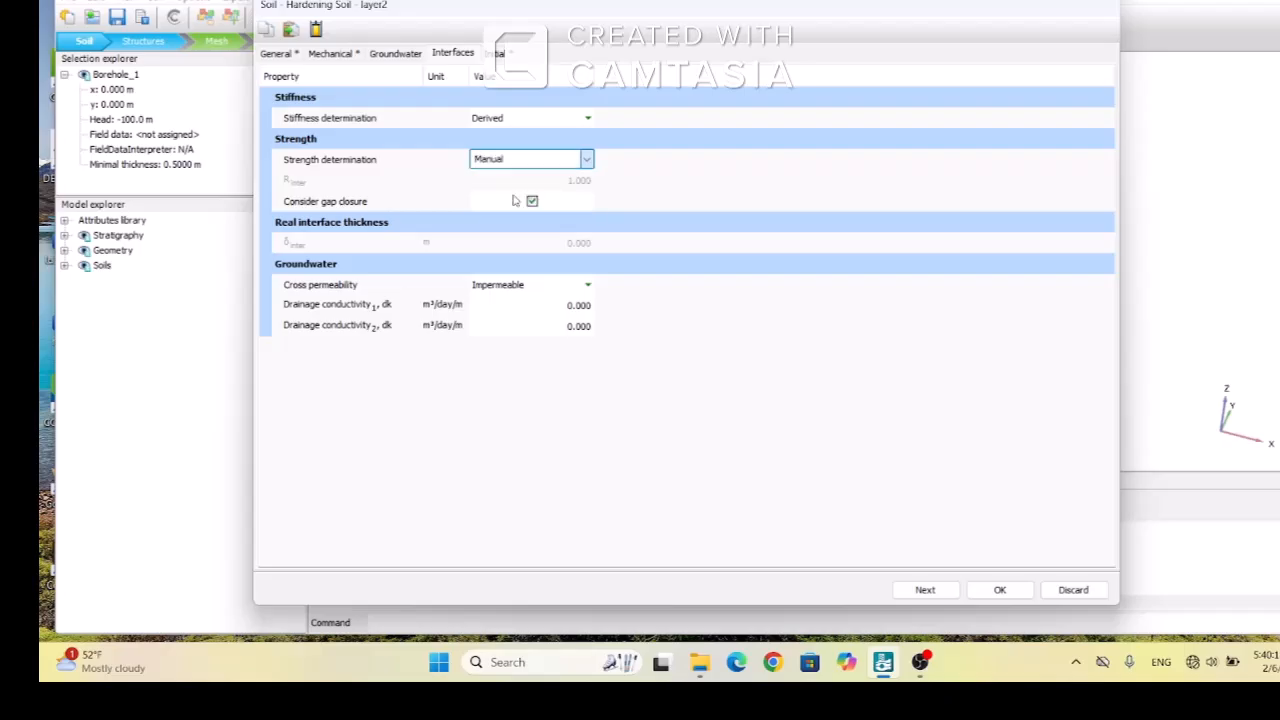
left_click(581, 181)
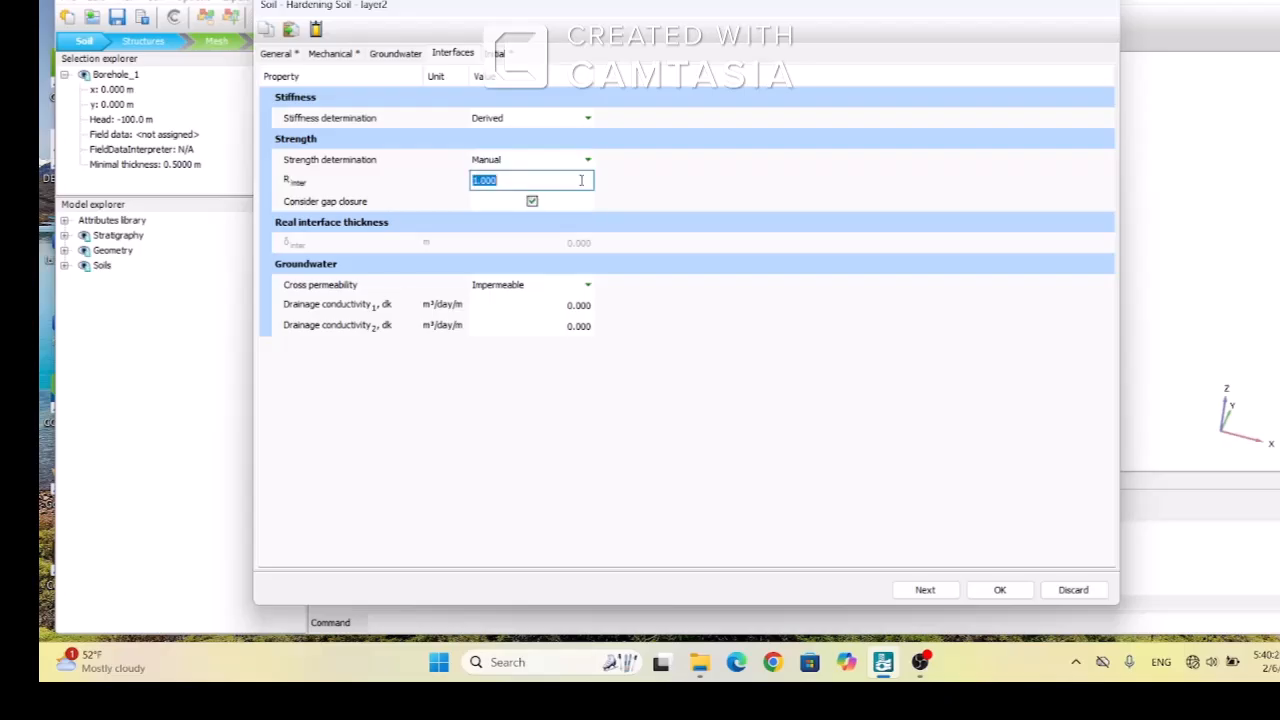
type(".9")
left_click(1000, 590)
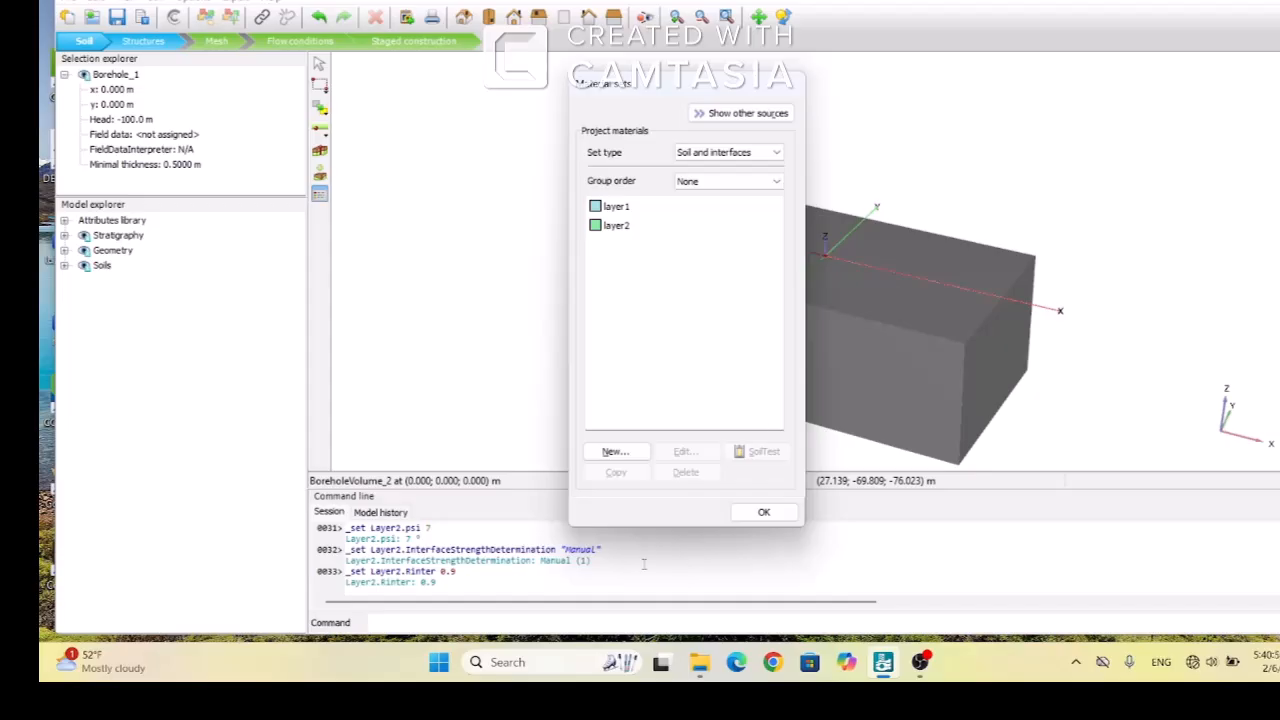
- Create a soil material set named pile with the Linear Elastic model and the Non-porous drainage type
left_click(619, 453)
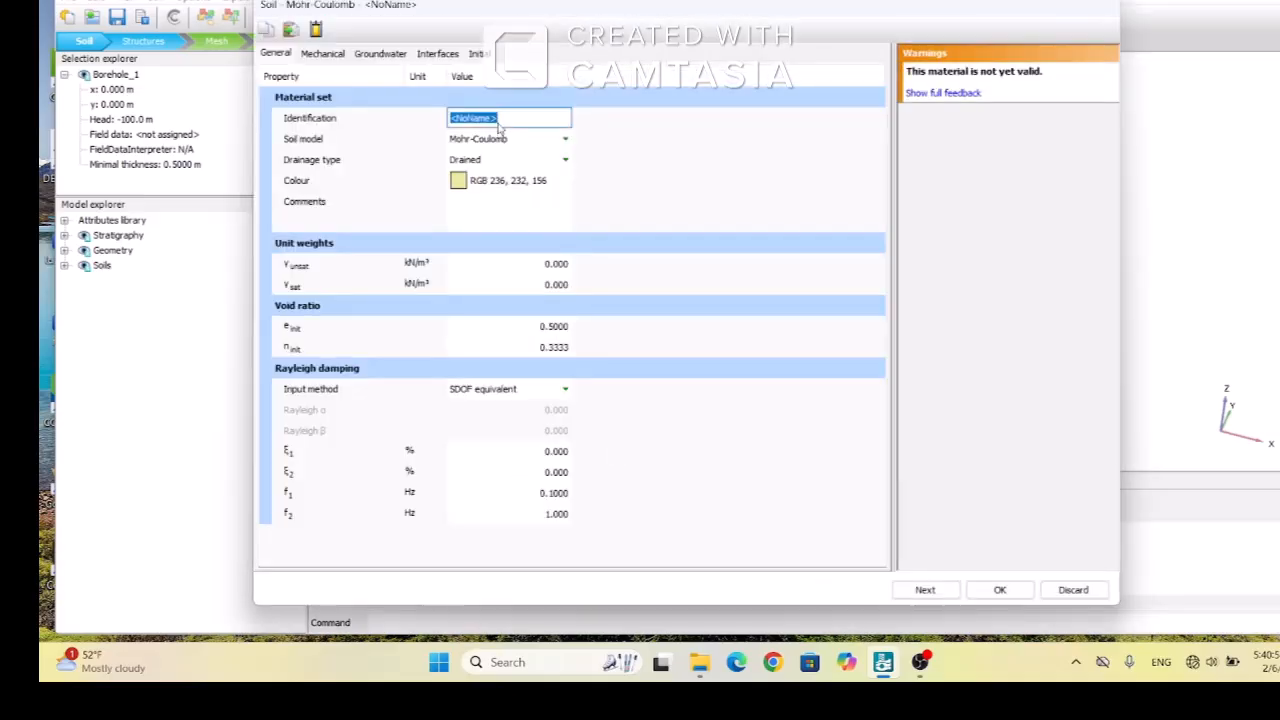
type("pile")
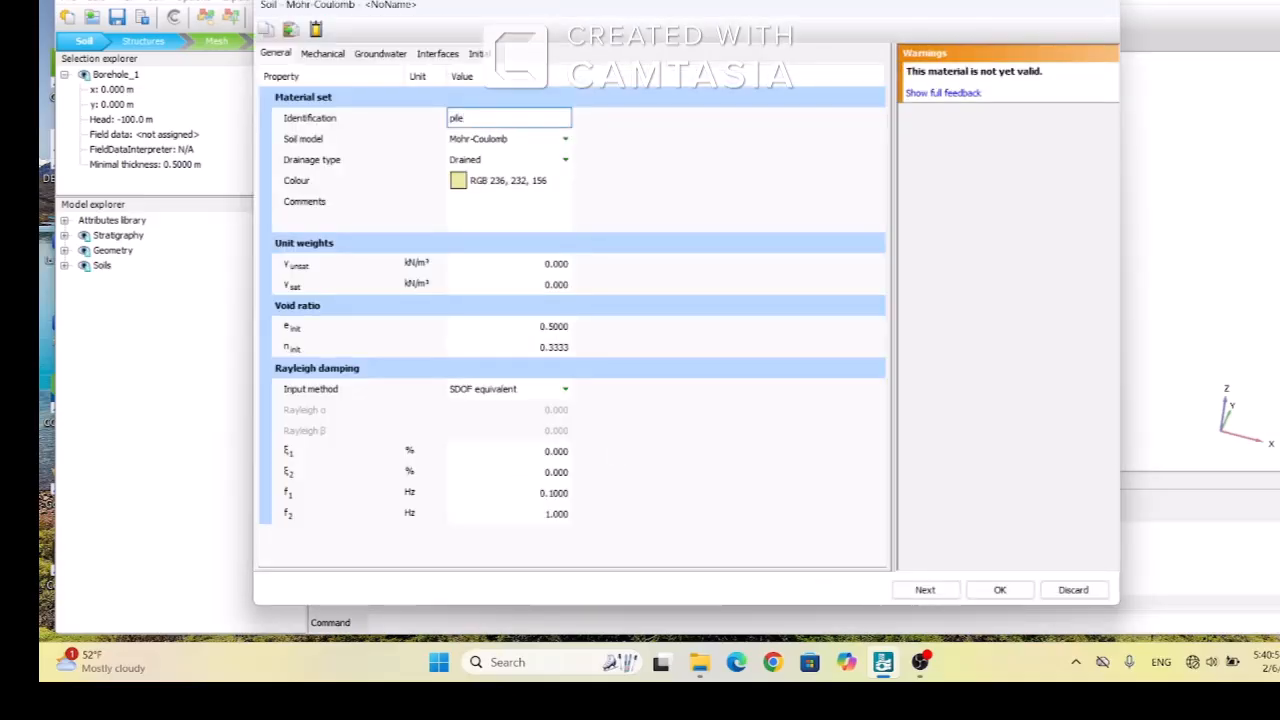
left_click(565, 140)
left_click(565, 140)
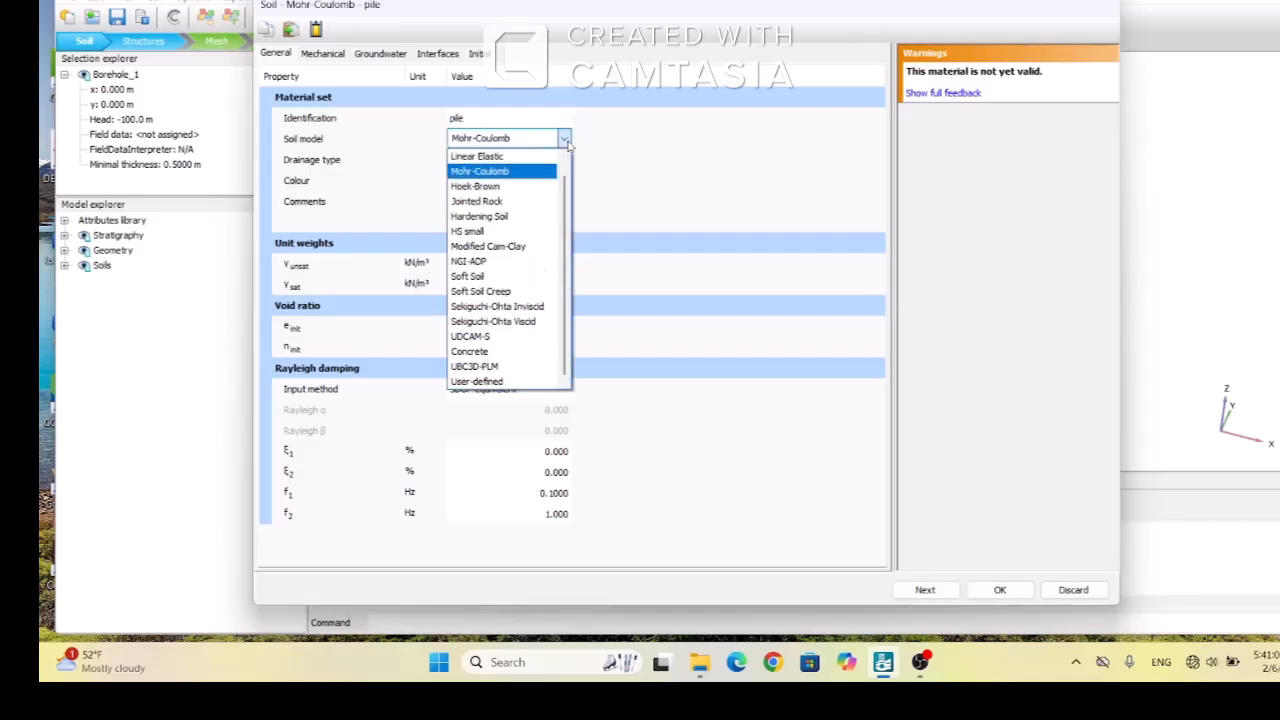
left_click(478, 157)
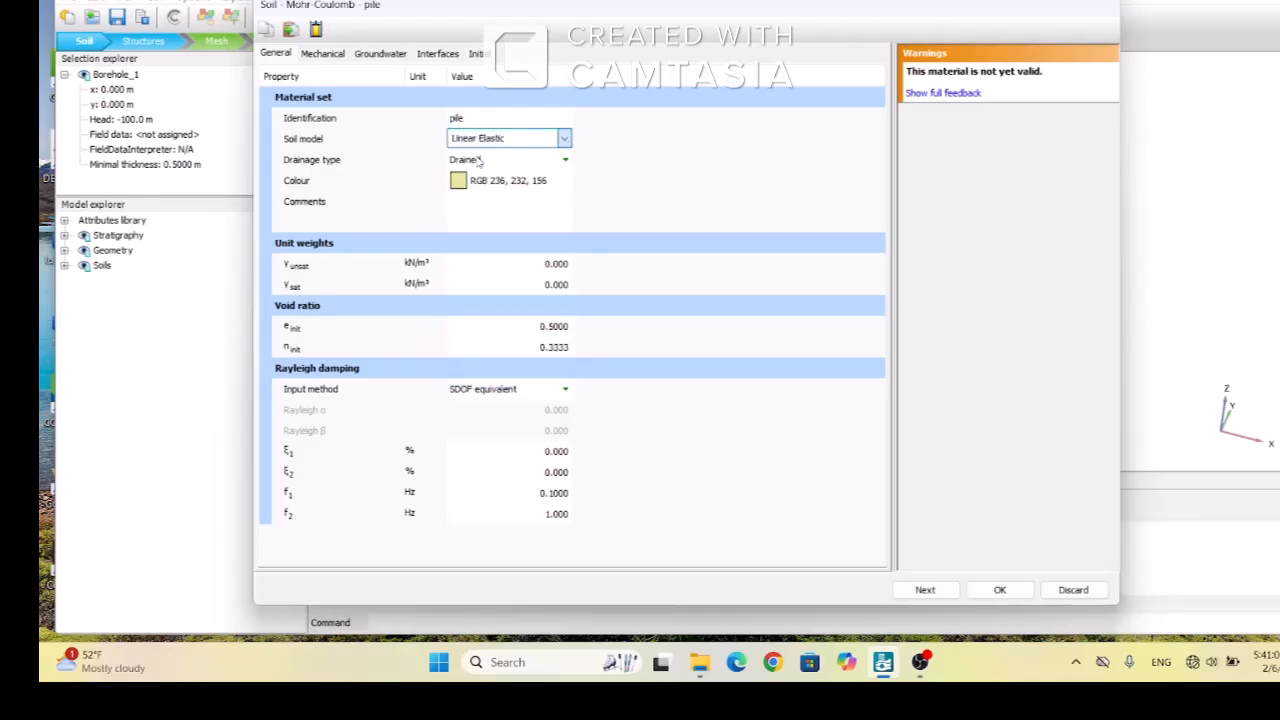
left_click(565, 163)
left_click(565, 160)
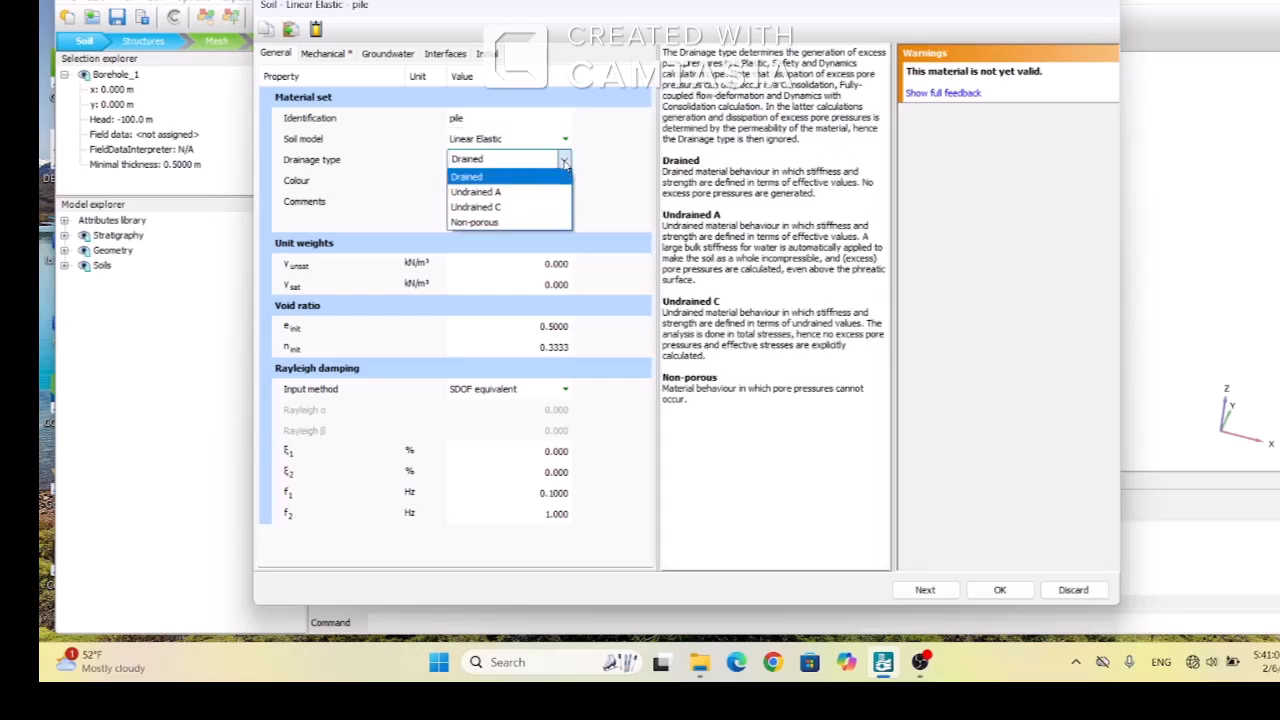
left_click(487, 224)
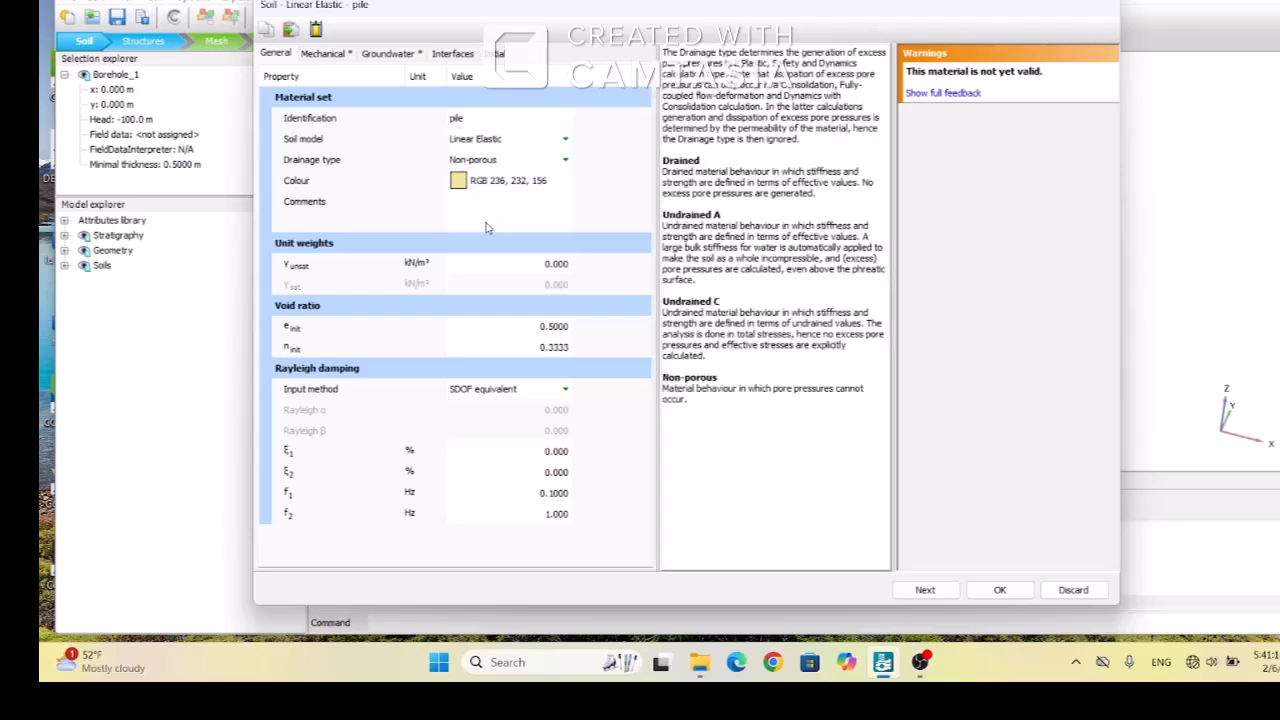
- Set the pile material's unit weight to 24 kN/m³, Eref to 2e7 kN/m² and Poisson's ratio to 0.15, and save it
left_click(558, 265)
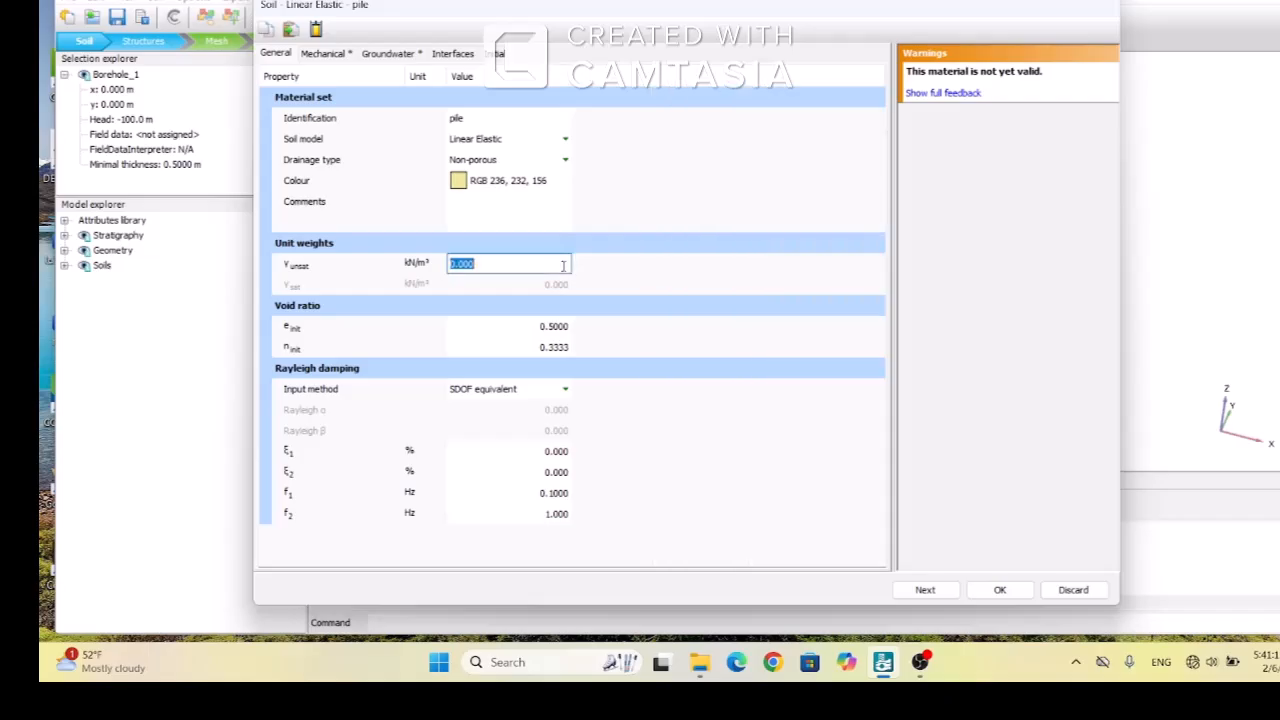
type("24")
left_click(320, 56)
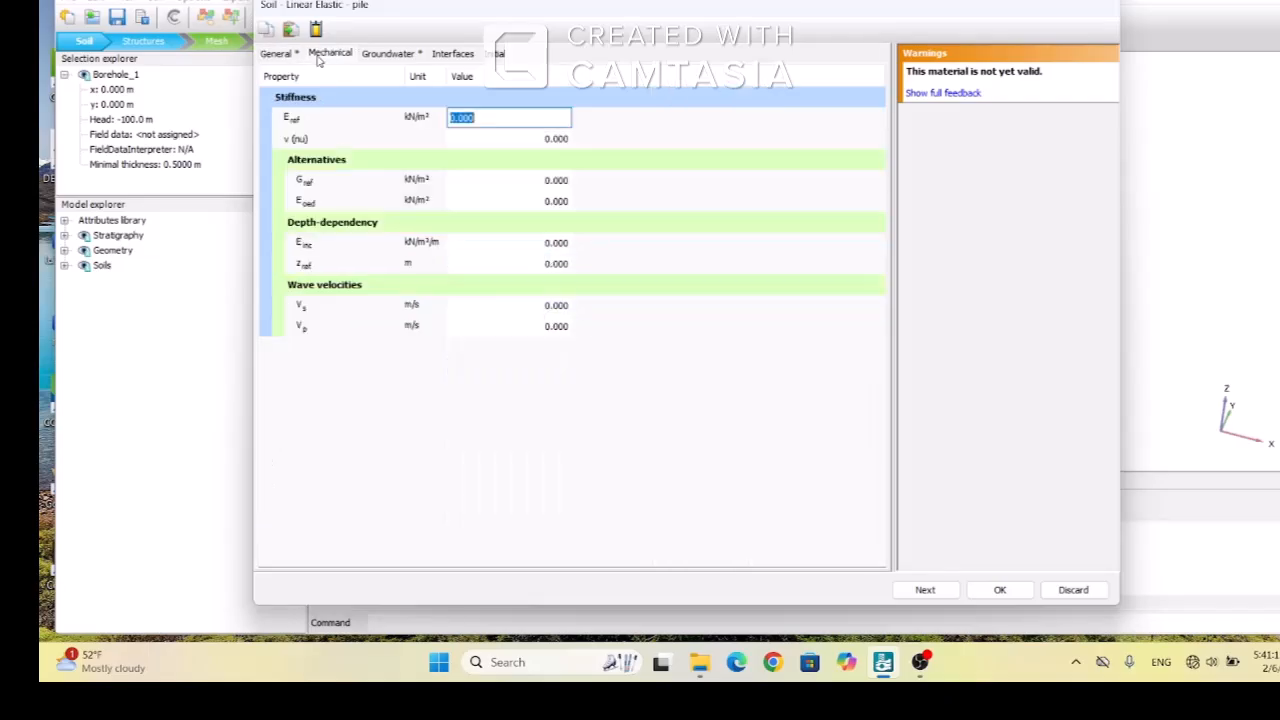
type("2e7")
left_click(550, 140)
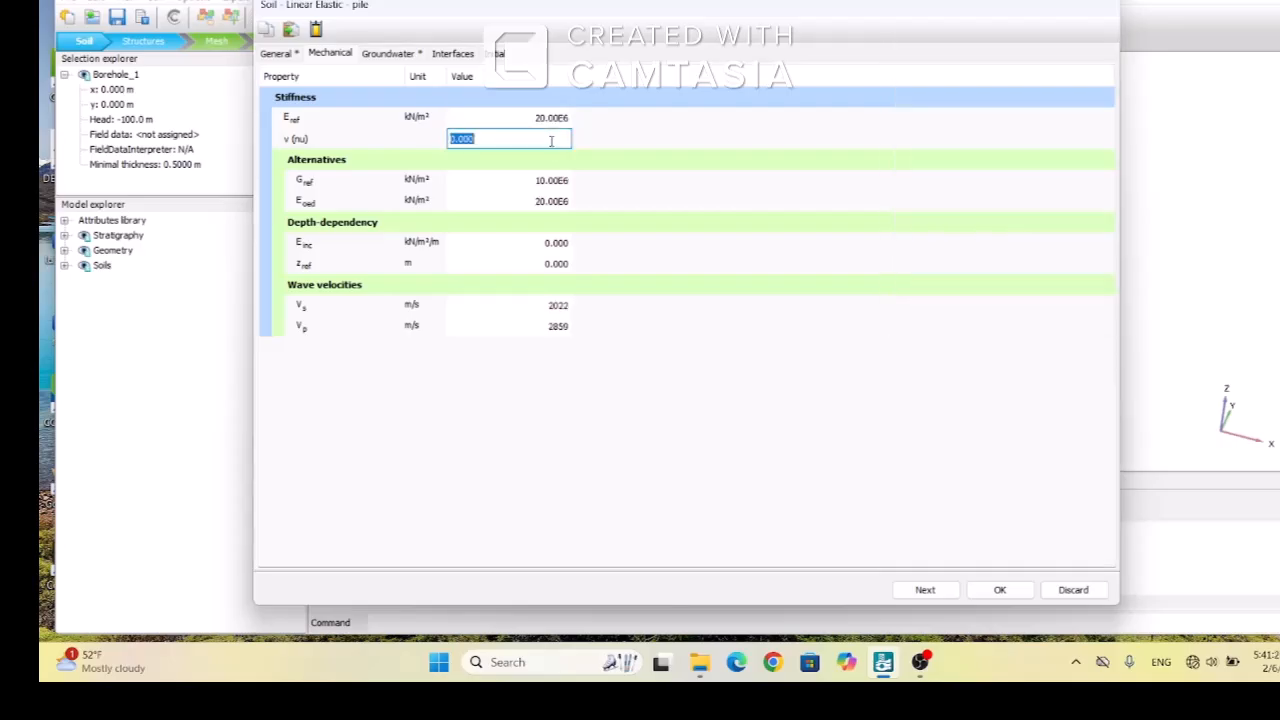
type(".15")
left_click(1000, 590)
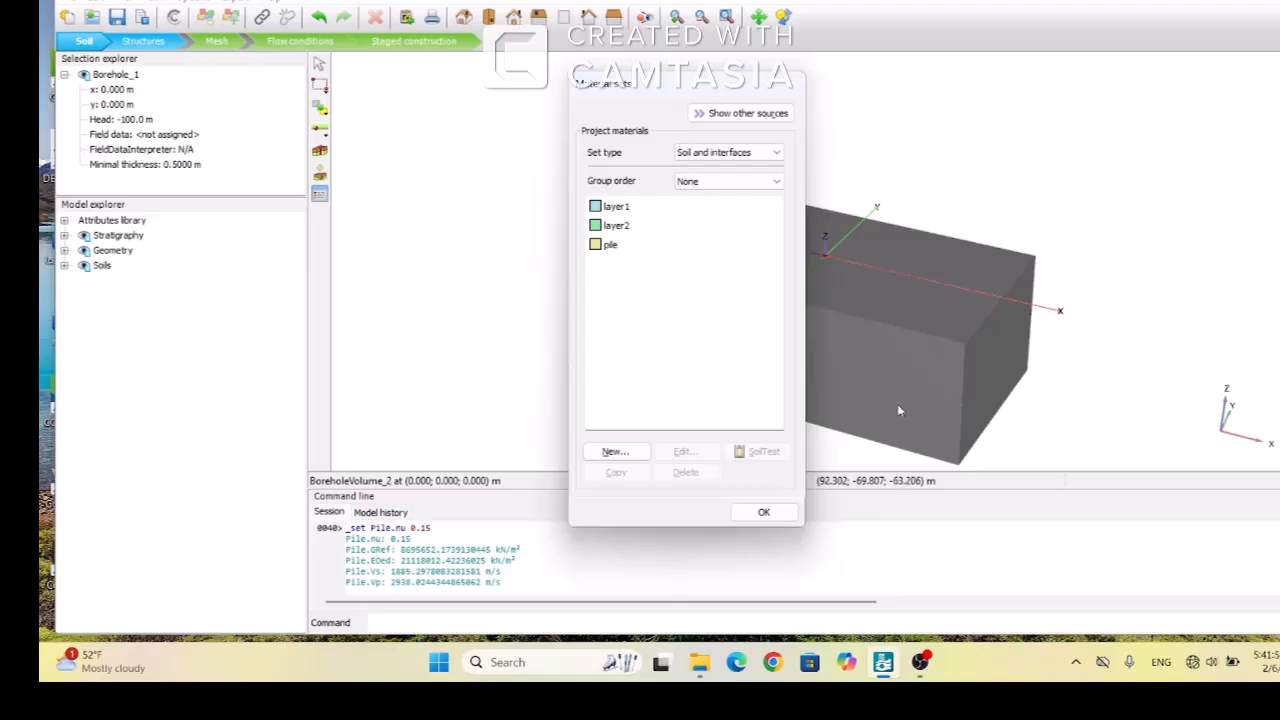
- Create a plate material set named foundation with a unit weight of 16.5 kN/m³
left_click(777, 153)
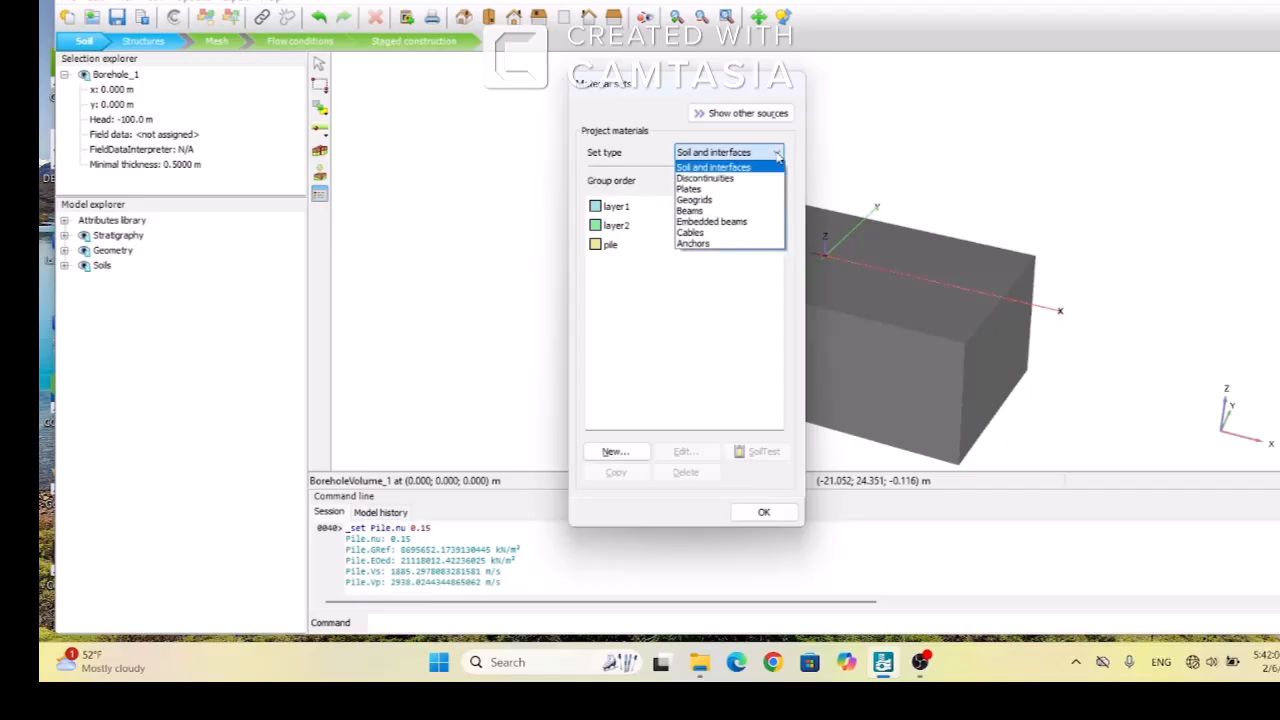
left_click(690, 190)
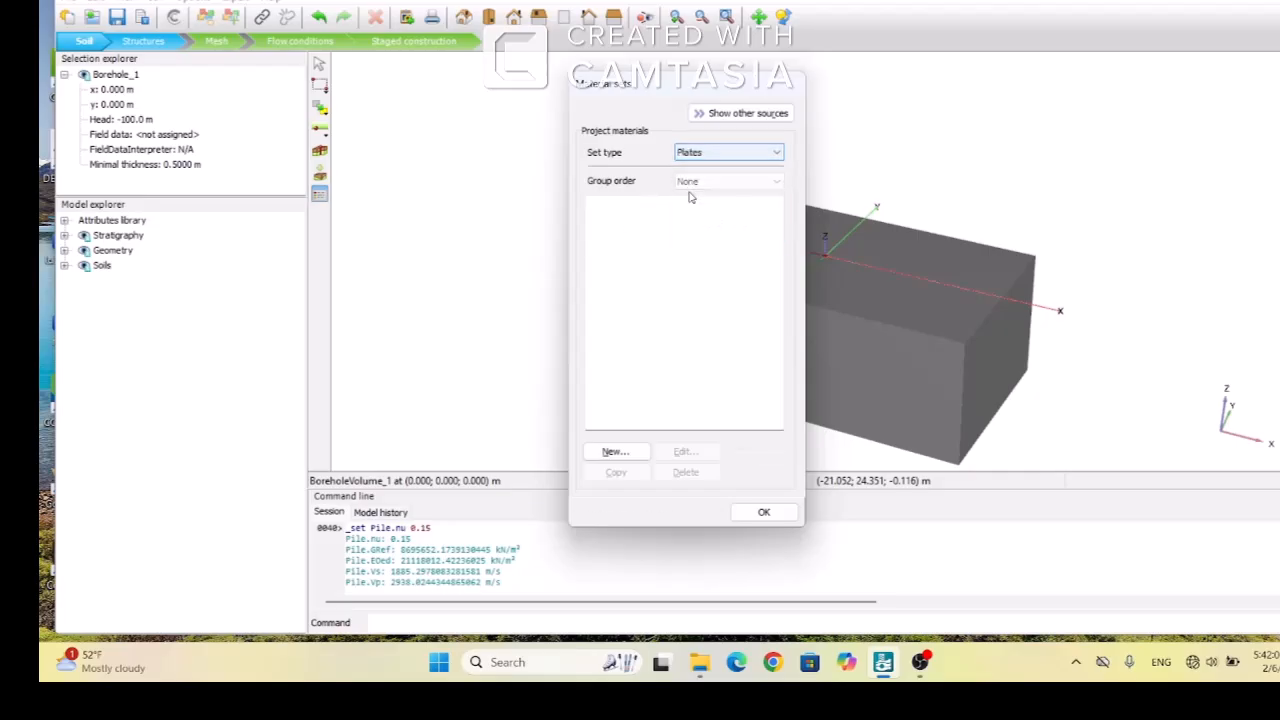
left_click(616, 452)
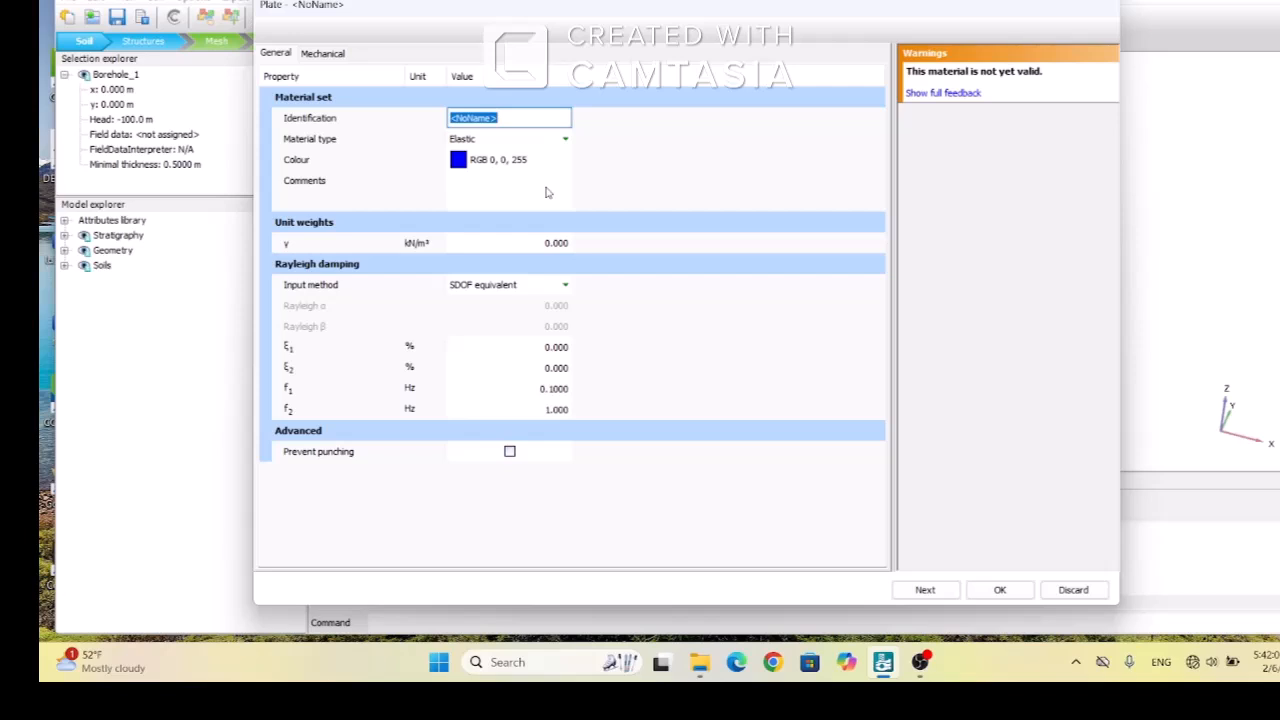
type("foundation")
left_click(556, 252)
type("16.5")
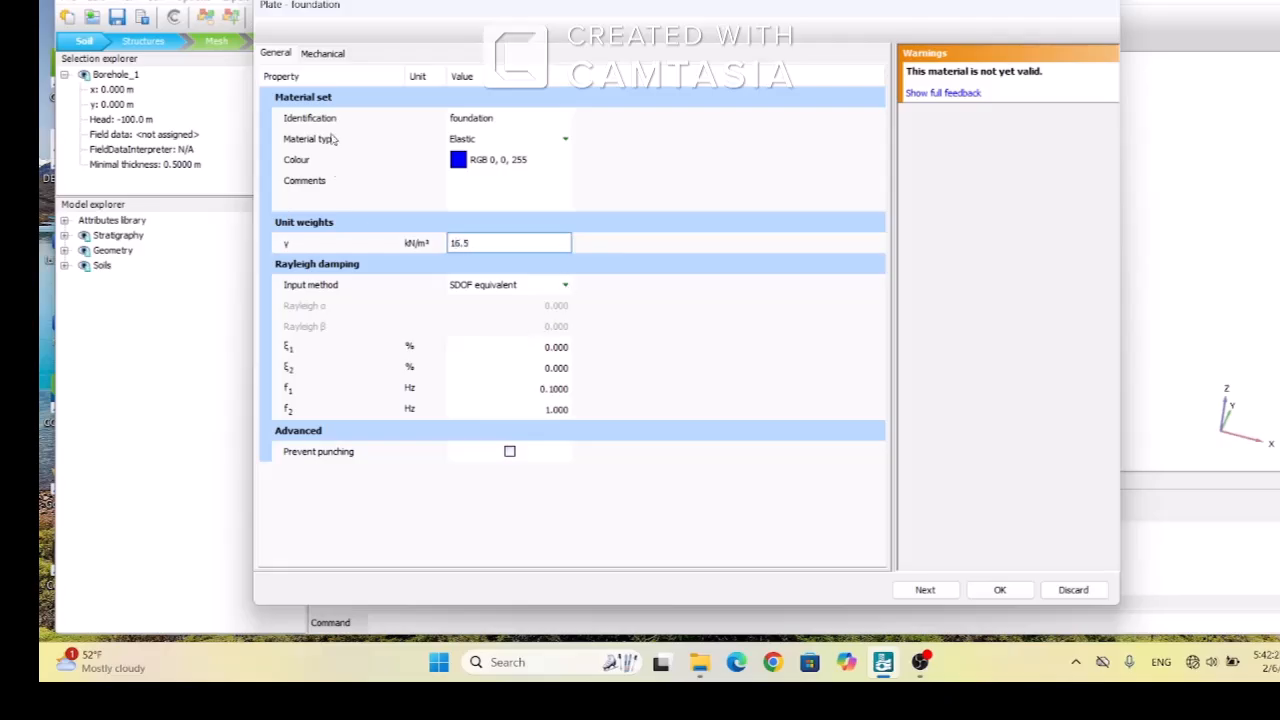
- Set the foundation plate's E1 to 2e7 kN/m², Poisson's ratio v12 to 0.15 and thickness d to 0.7 m, and save it
left_click(329, 54)
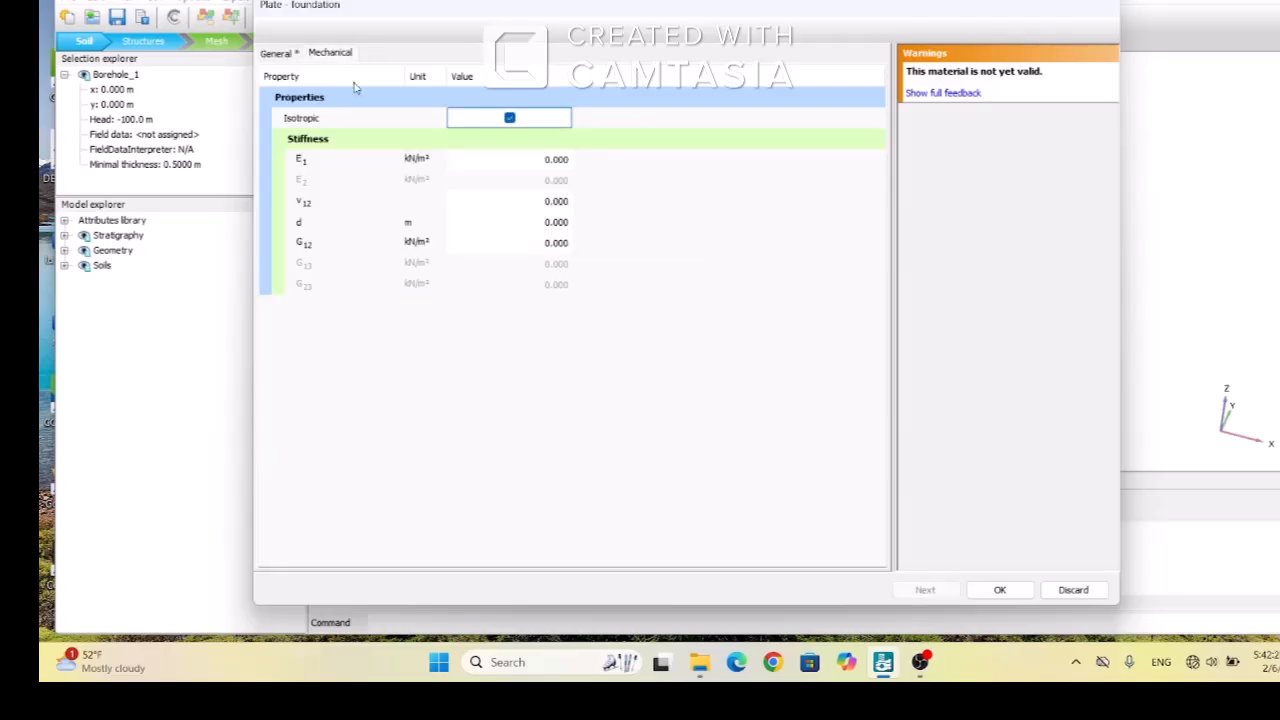
left_click(556, 159)
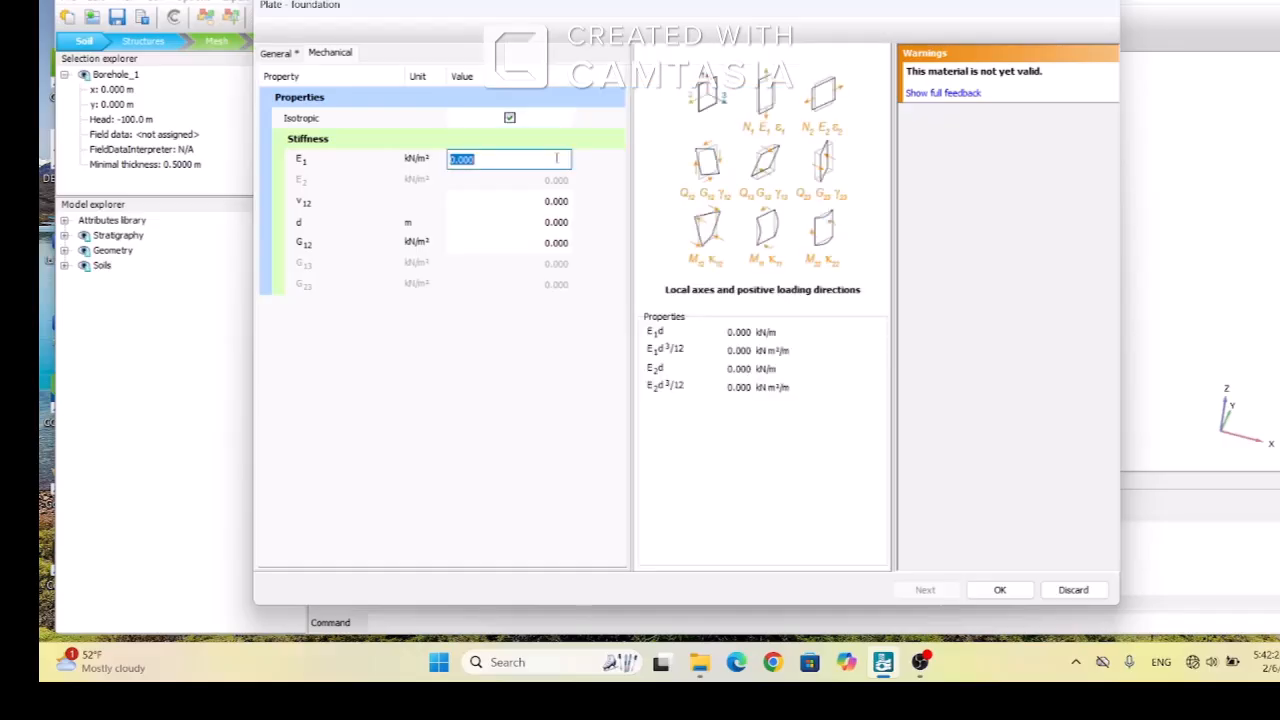
type("2e7")
left_click(561, 201)
type(".1")
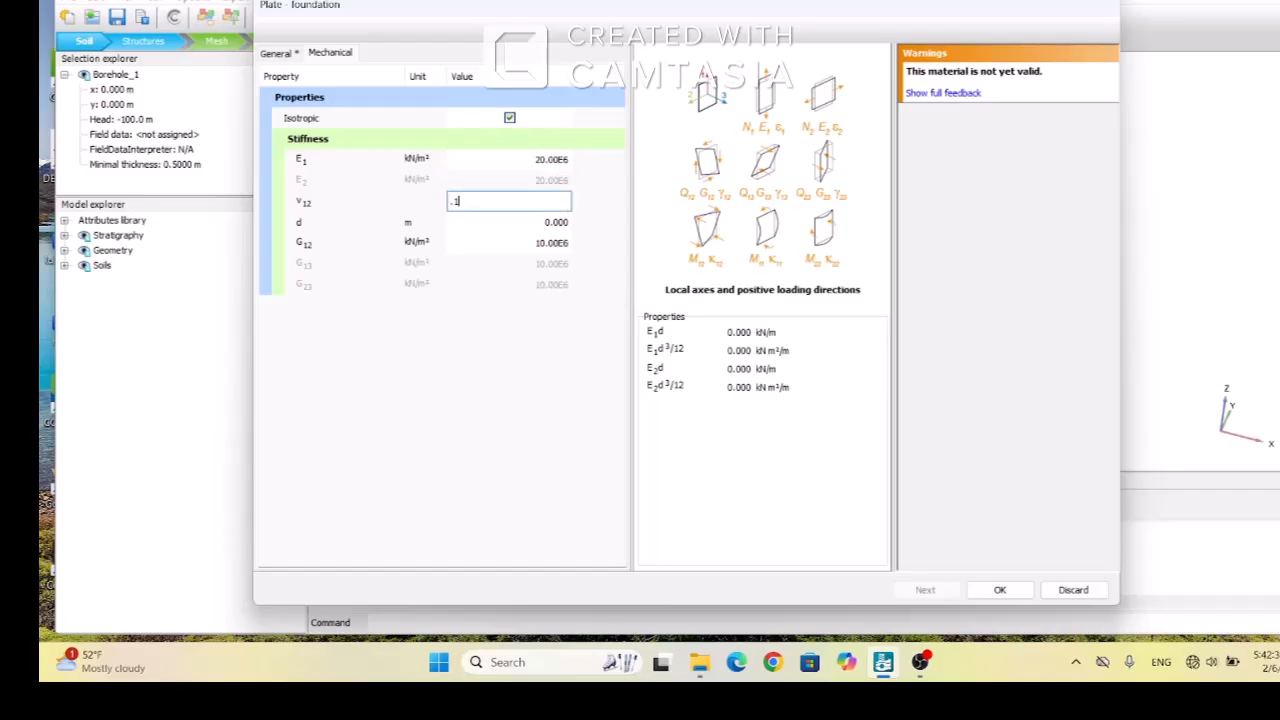
type("5")
left_click(566, 221)
type(".7")
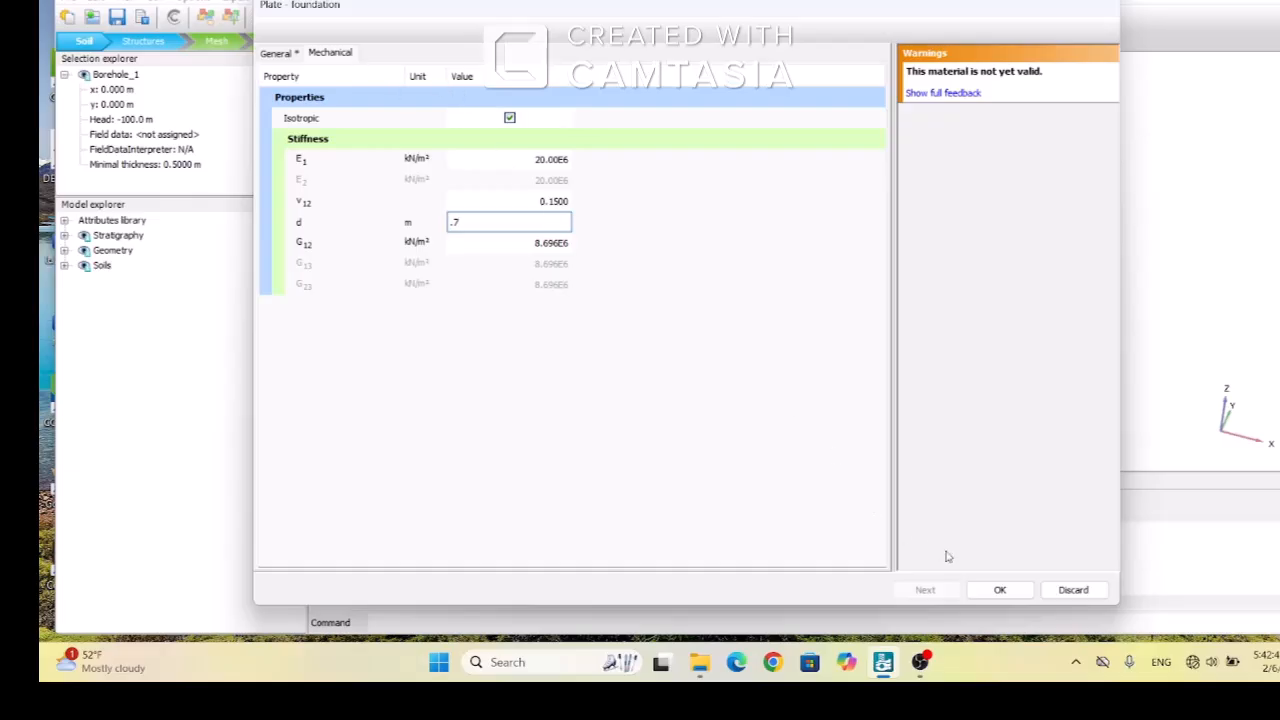
left_click(999, 589)
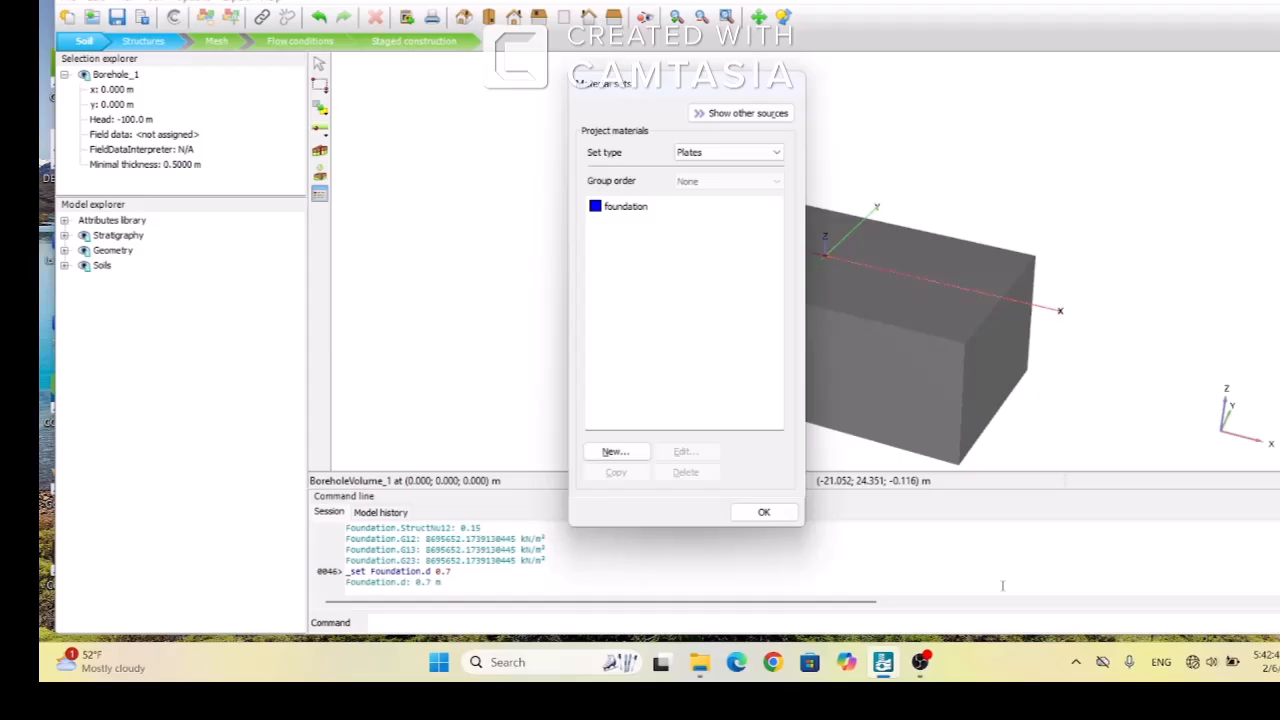
- Create a plate material set named wall with a unit weight of 16.5 kN/m³
left_click(615, 452)
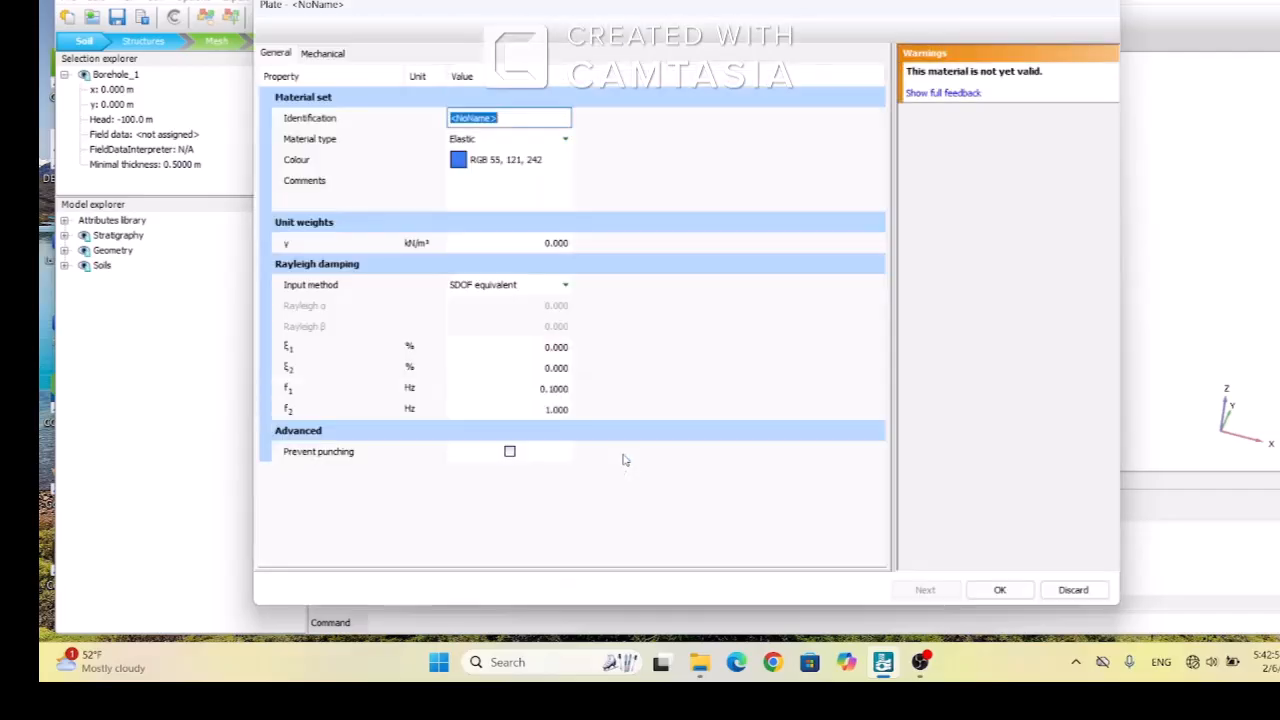
type("wa")
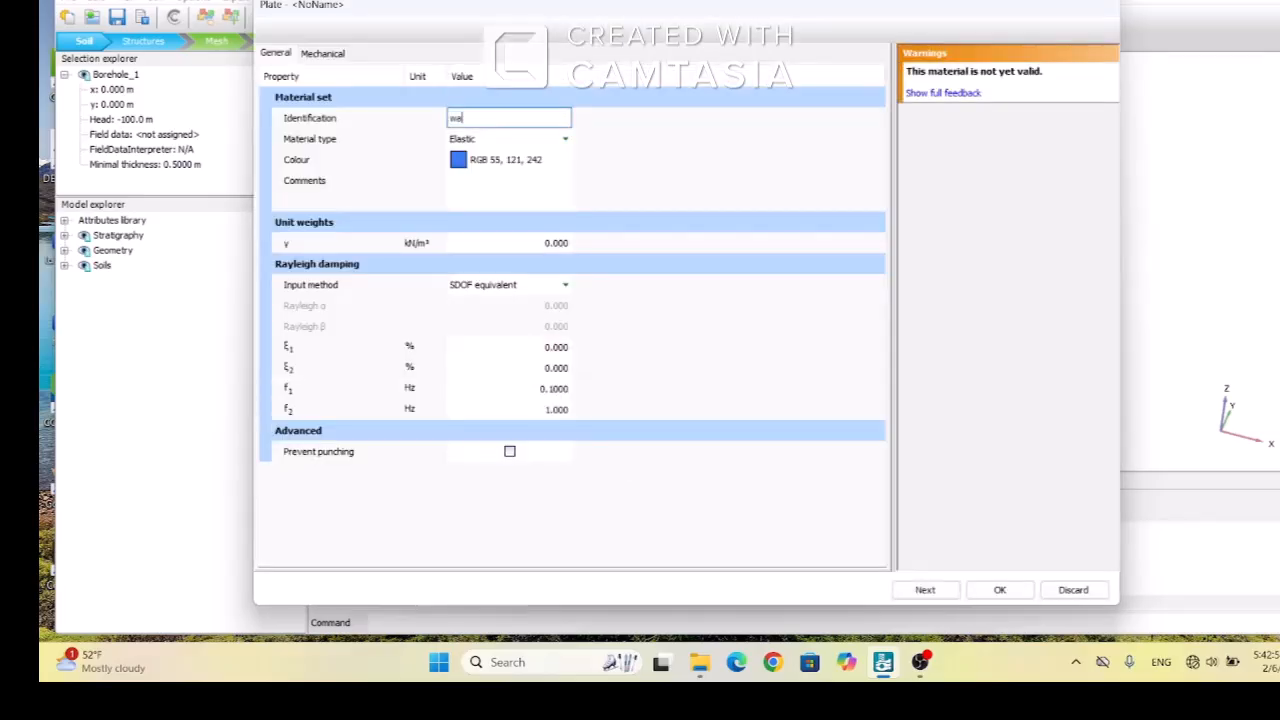
type("ll")
left_click(562, 242)
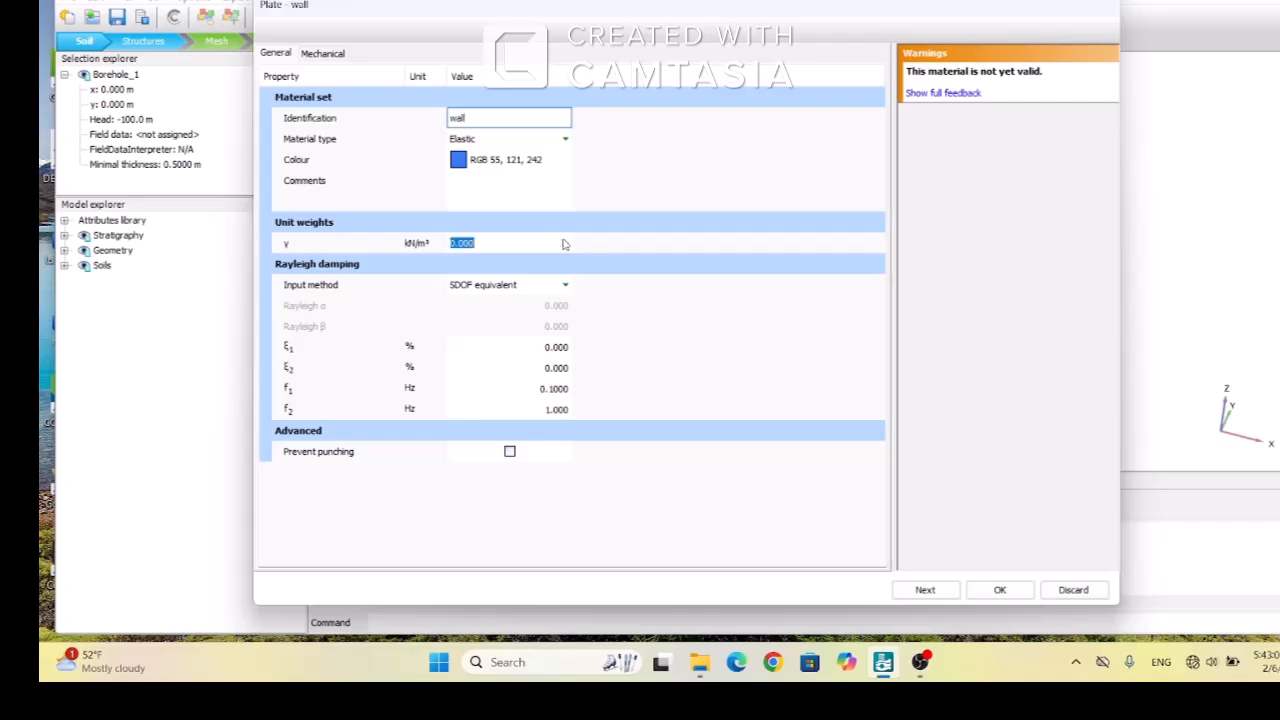
type("16.5")
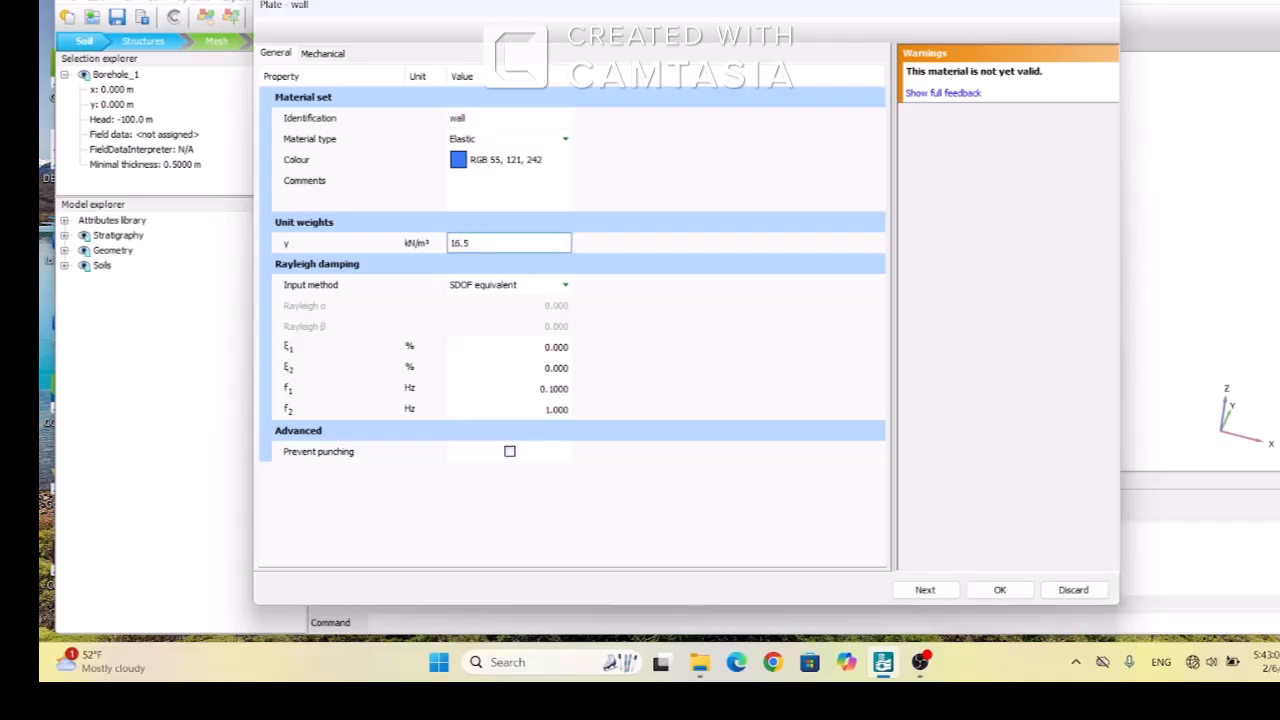
- Set the wall plate's E1 to 2e7 kN/m², Poisson's ratio v12 to 0.15 and thickness d to 0.3 m, save it and close the material sets
left_click(330, 52)
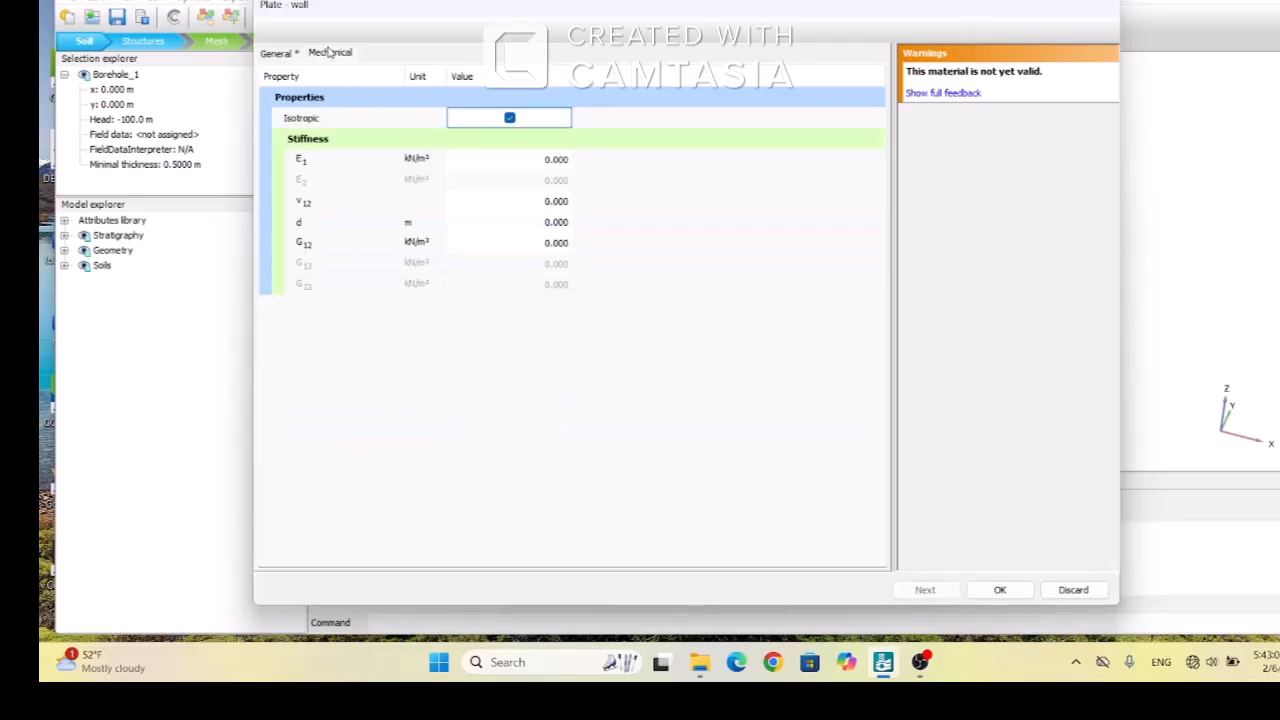
left_click(555, 162)
type("2e7")
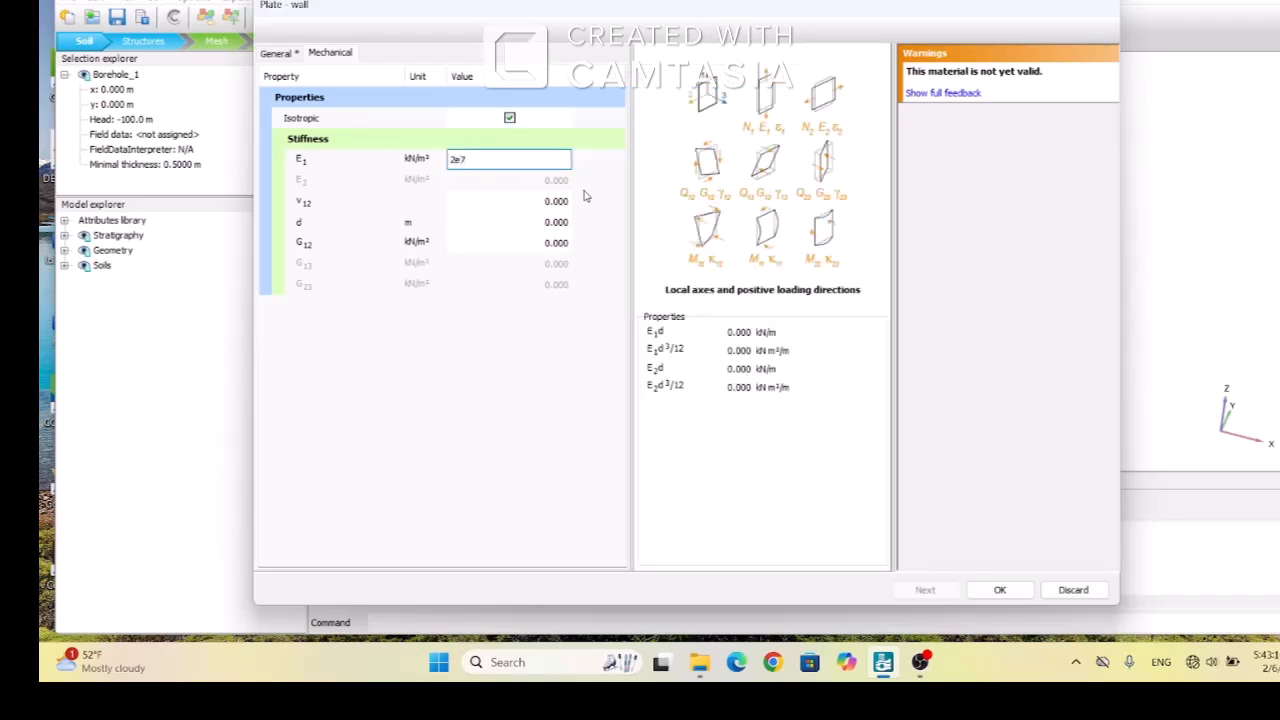
left_click(553, 204)
type(".")
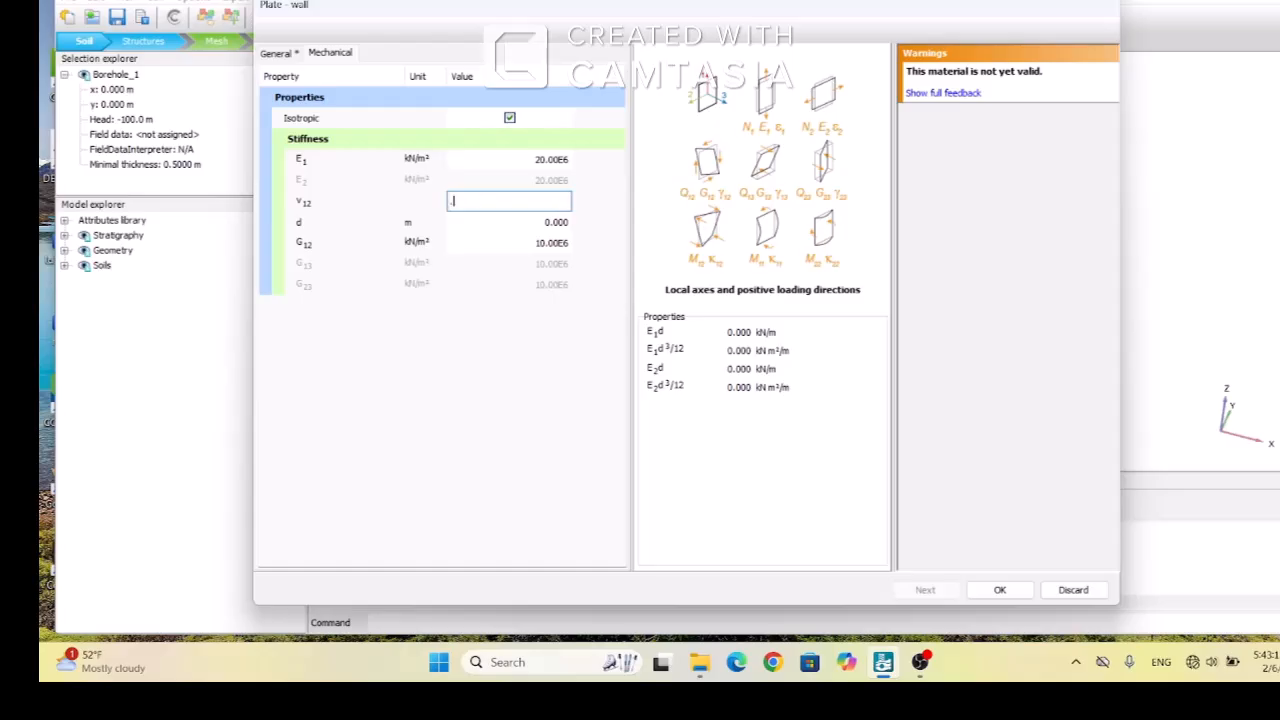
type("15")
left_click(569, 227)
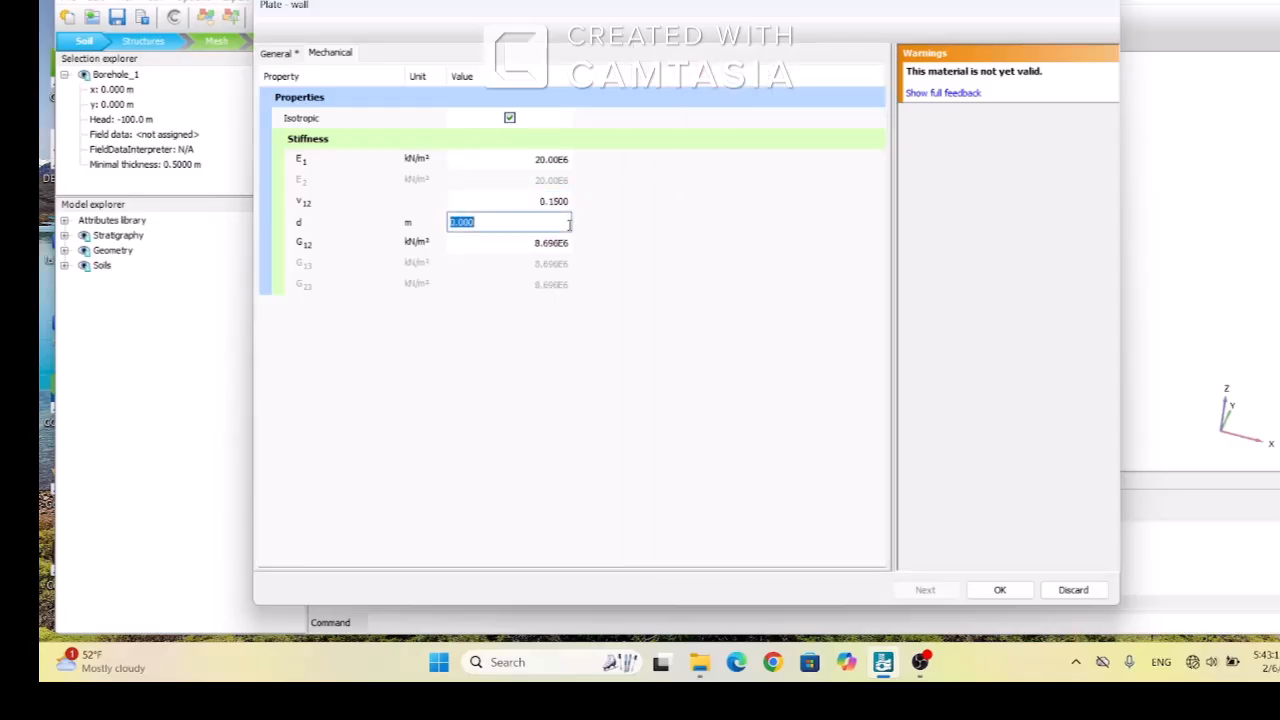
type(".3")
left_click(1000, 590)
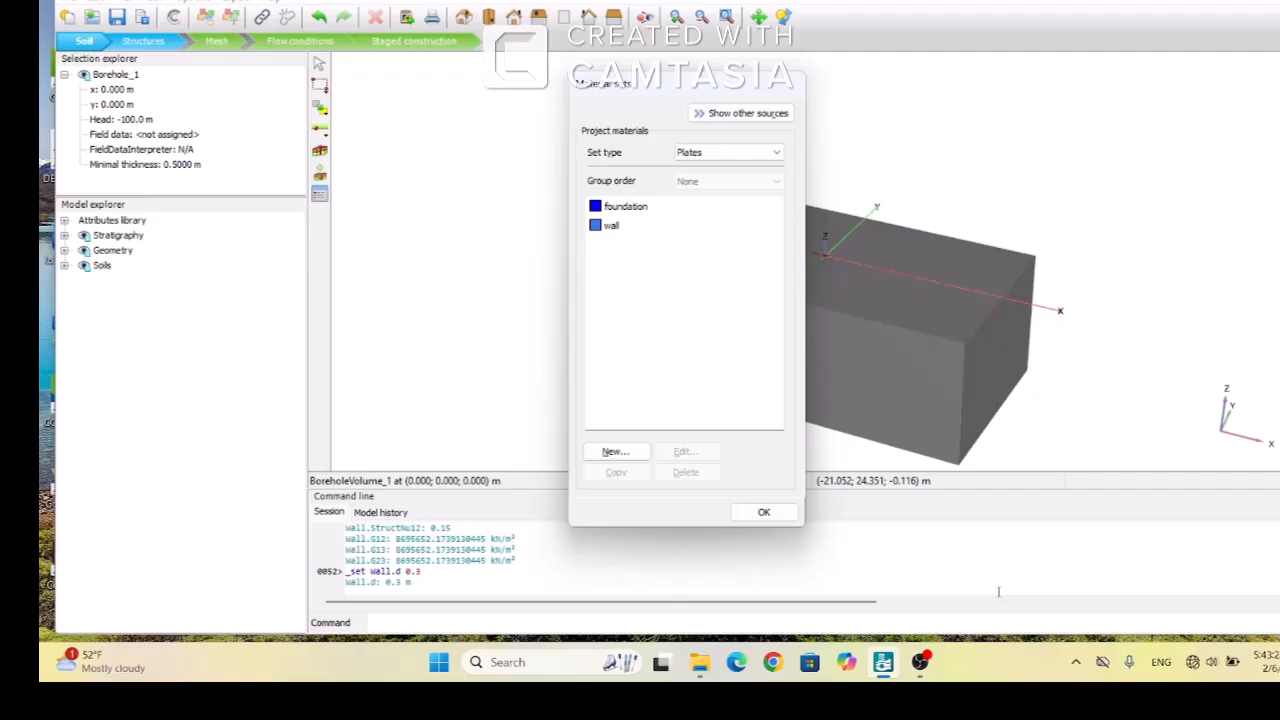
left_click(770, 513)
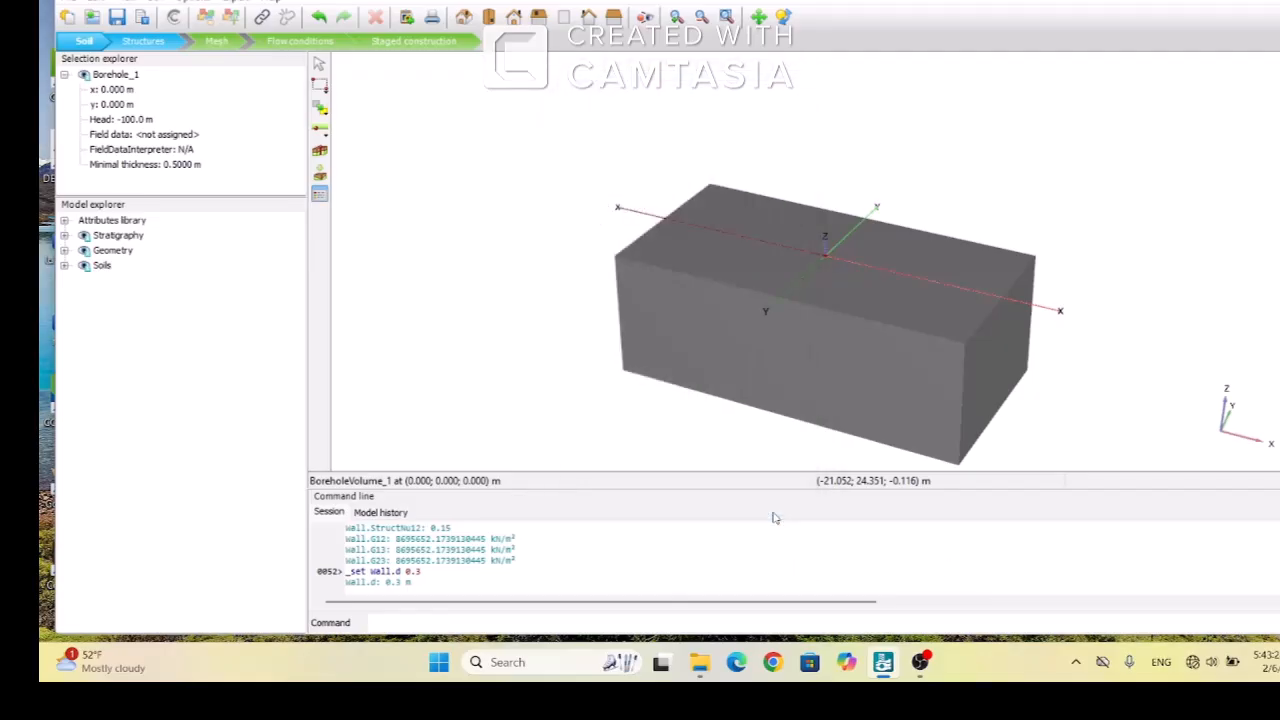